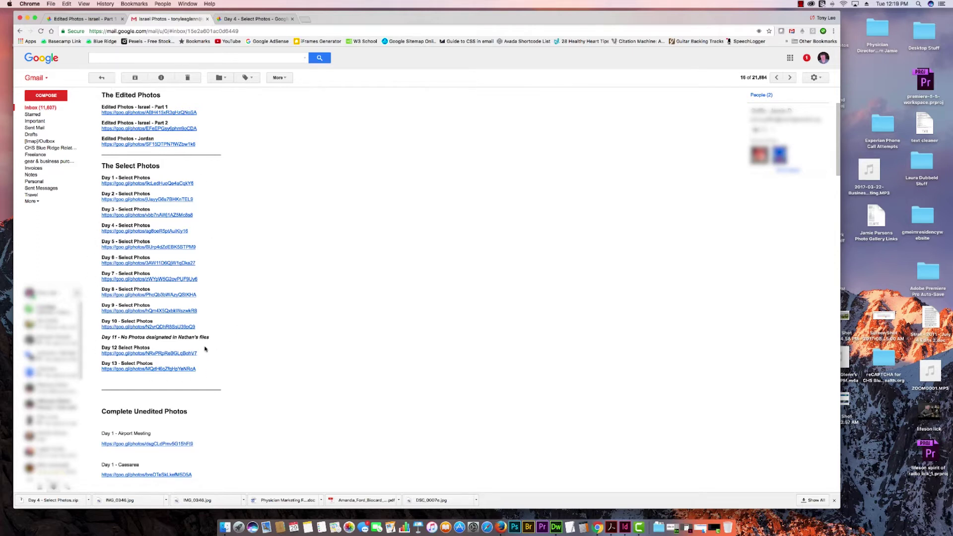
- Review the Israel album links email, close the Day 4 tab, and open the Day 2 - Select Photos link
scroll(311, 413, "down", 10)
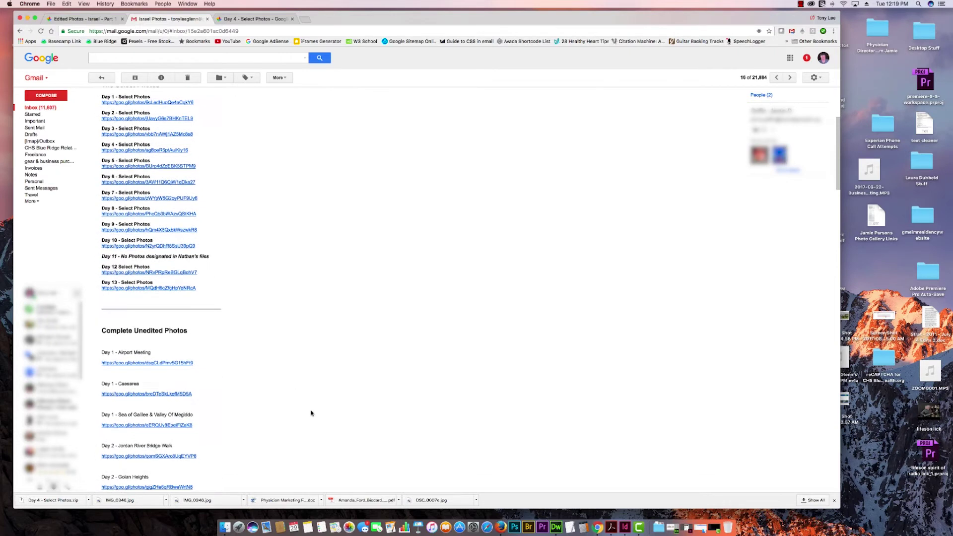
scroll(309, 413, "down", 3)
scroll(309, 413, "up", 1)
scroll(308, 413, "down", 2)
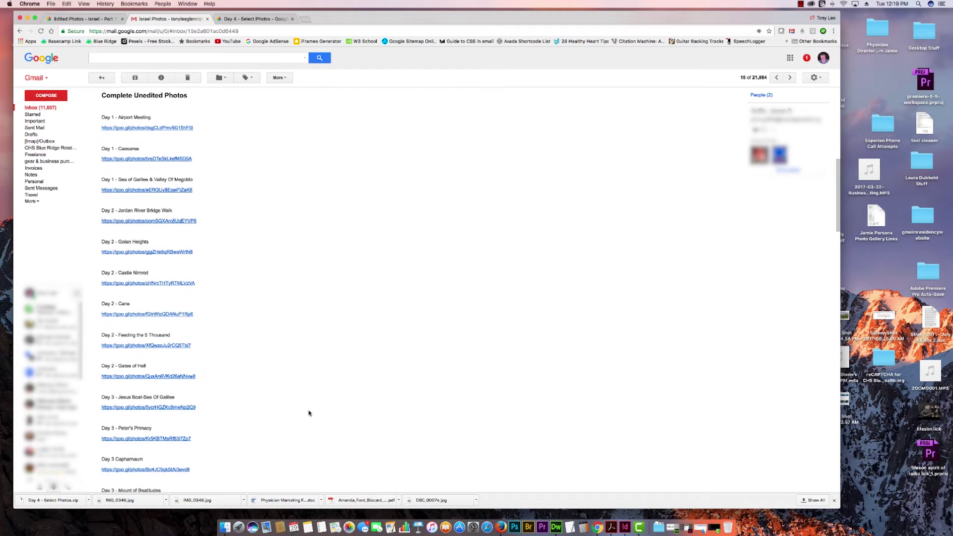
scroll(230, 292, "down", 9)
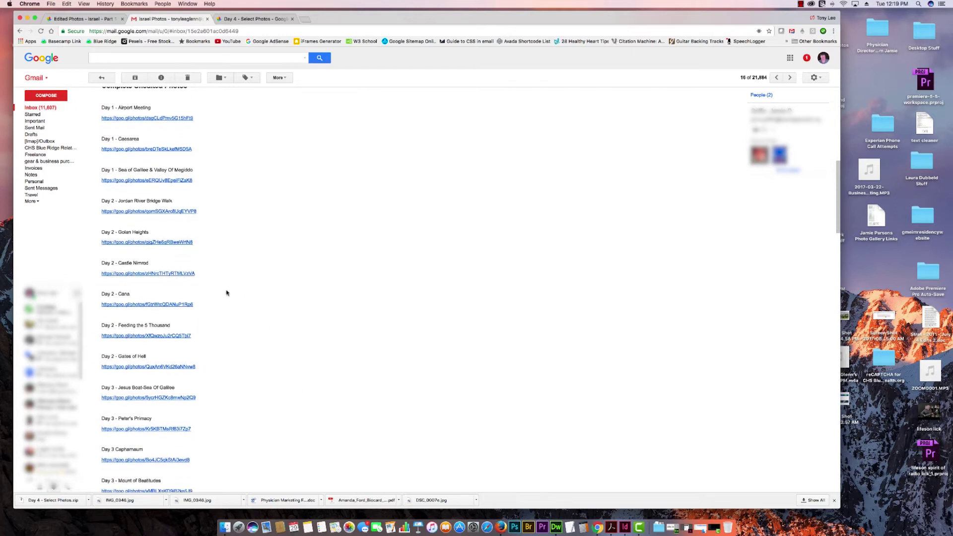
scroll(238, 368, "down", 20)
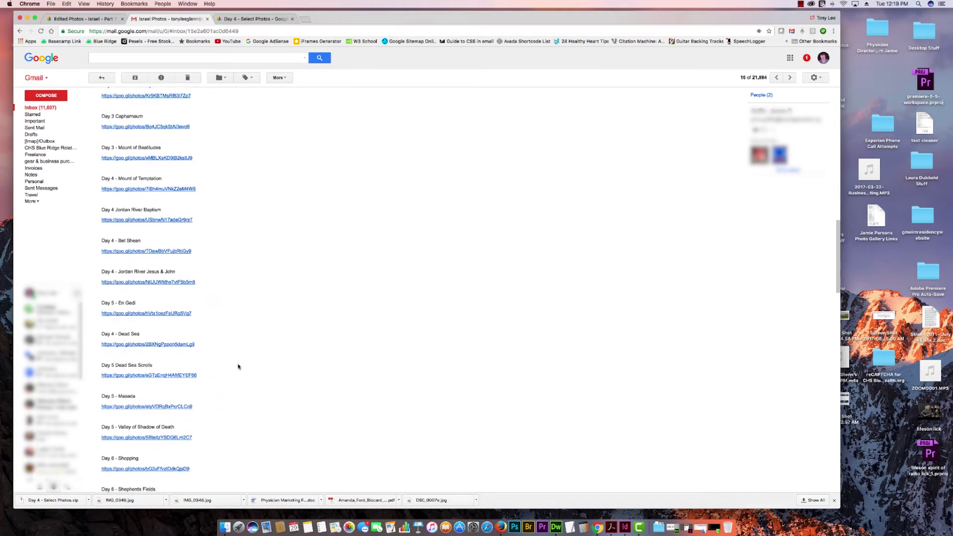
scroll(238, 366, "down", 20)
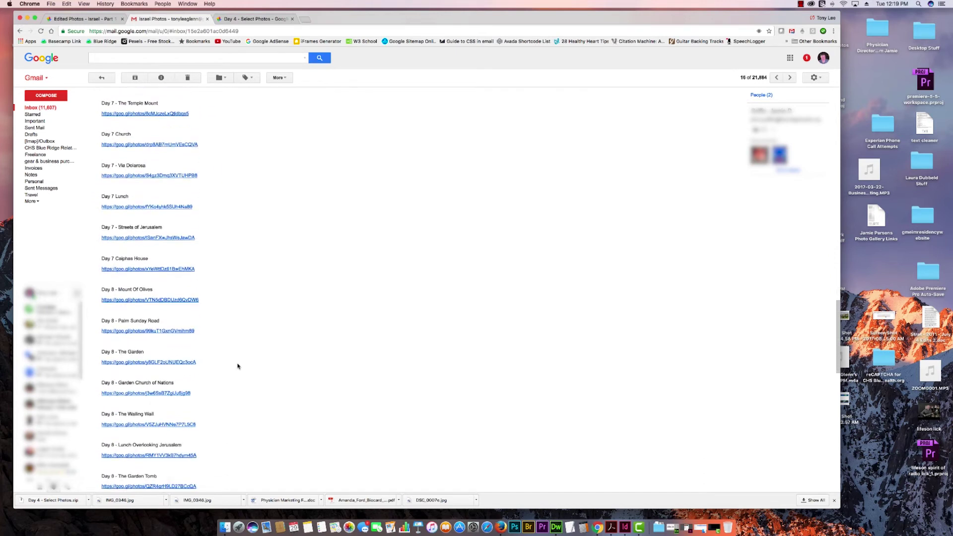
scroll(237, 366, "down", 6)
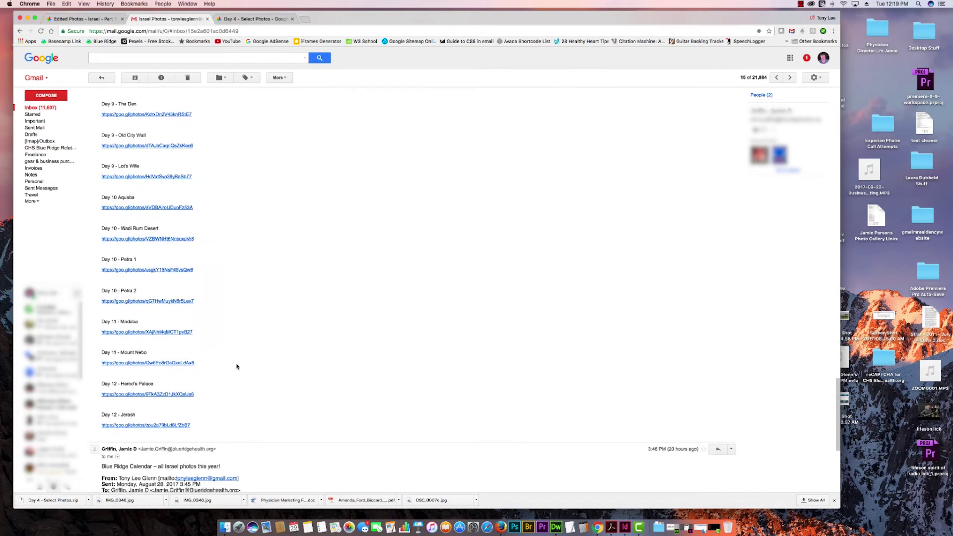
scroll(243, 355, "up", 2)
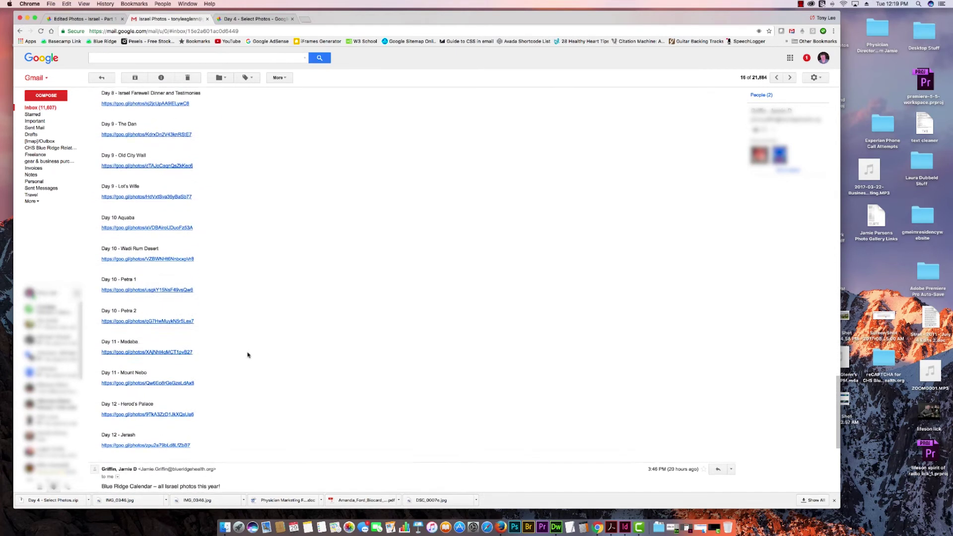
scroll(203, 330, "up", 20)
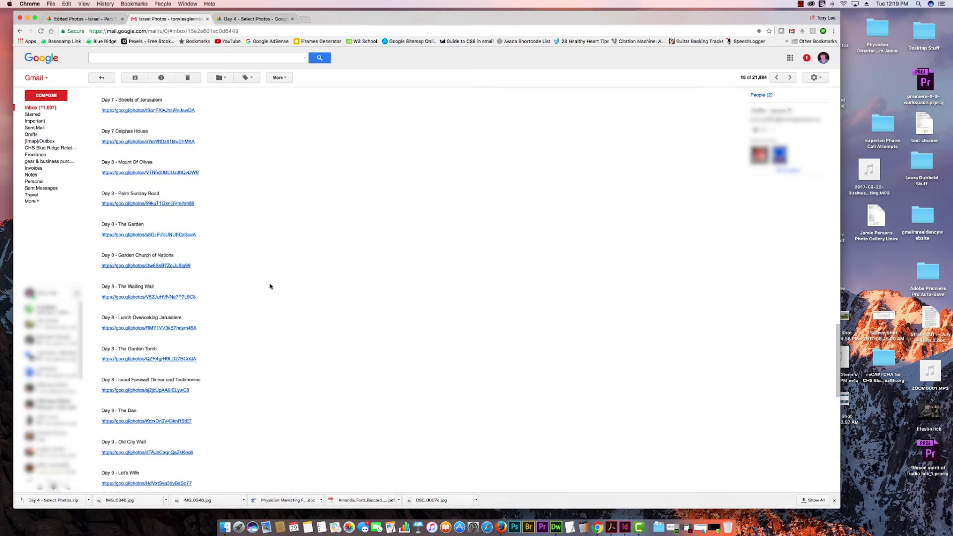
scroll(259, 263, "up", 20)
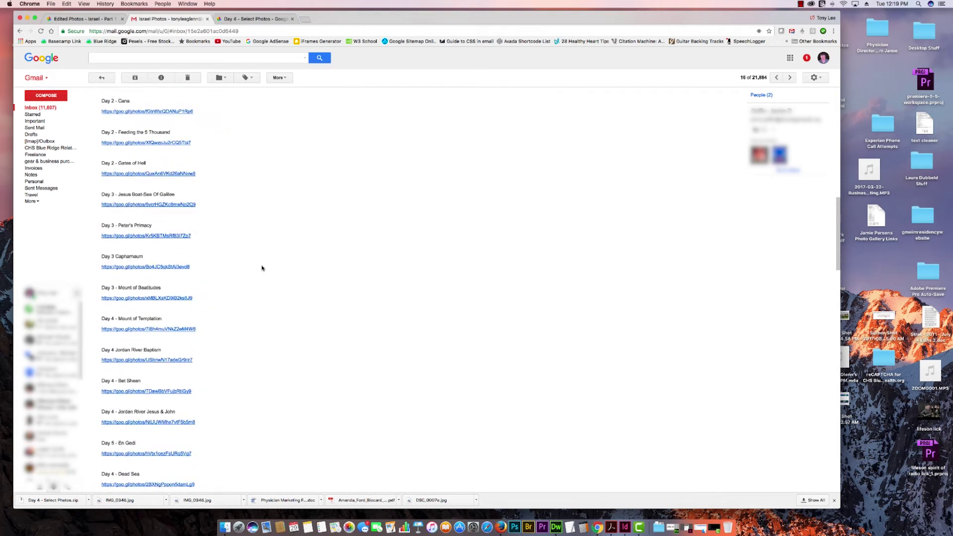
scroll(266, 269, "up", 3)
scroll(266, 269, "down", 1)
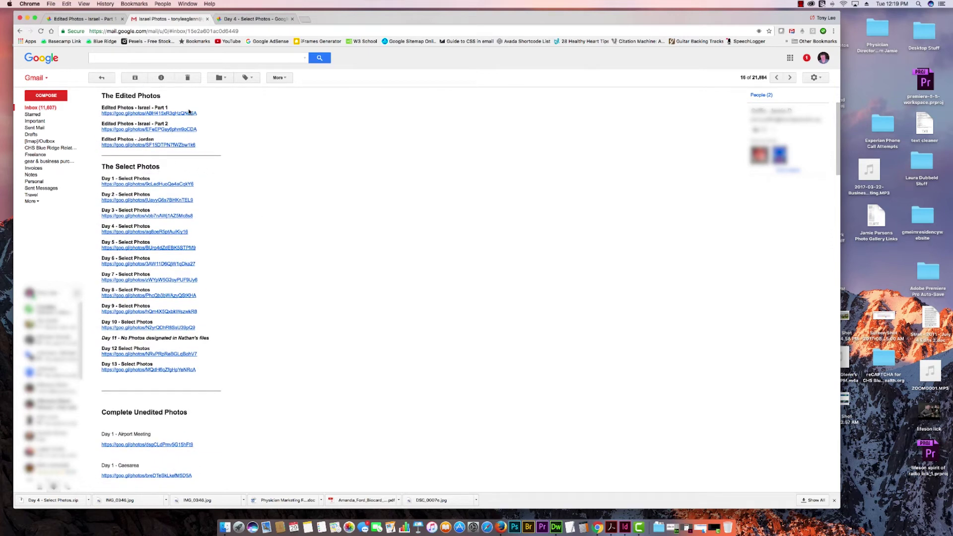
left_click(293, 19)
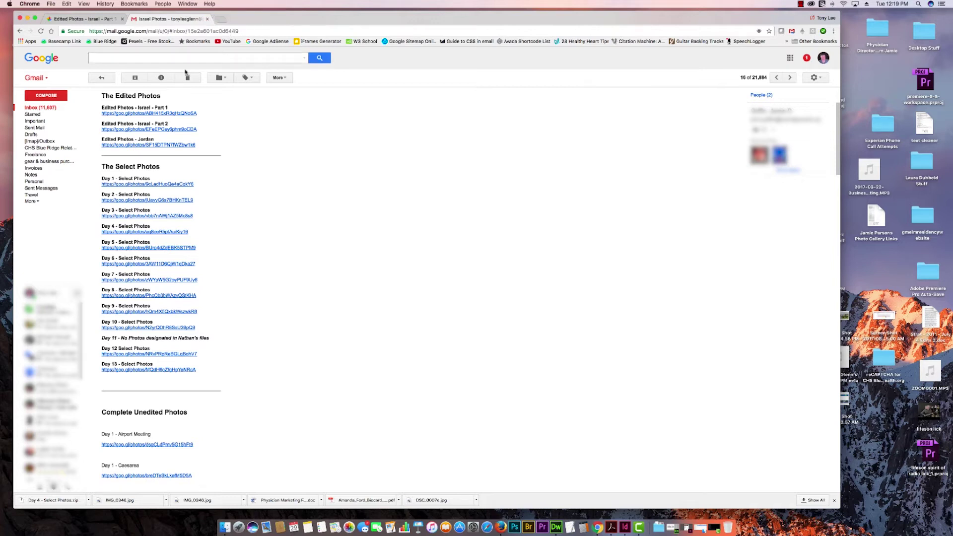
left_click(146, 201)
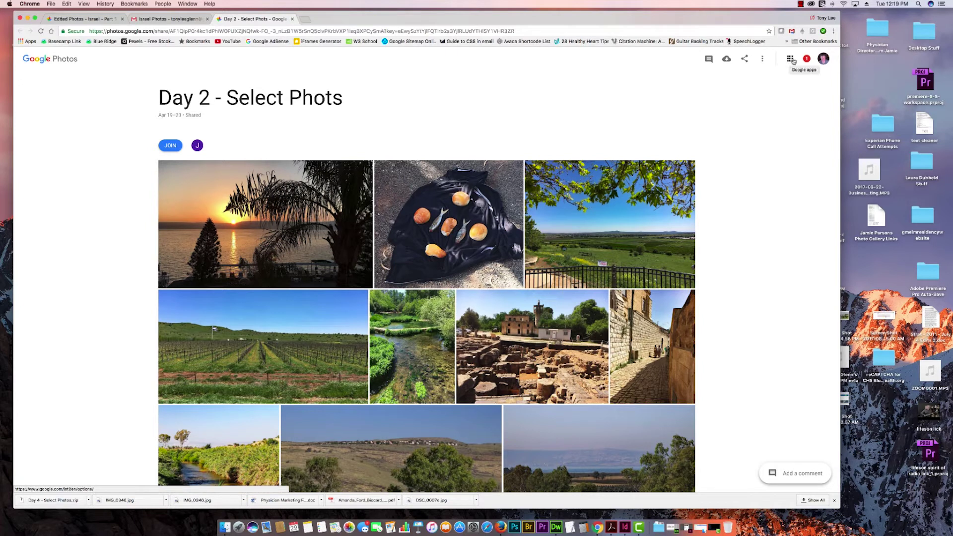
- Drag Photos into the first Google apps slot and reload the Day 2 - Select Photos album page
left_click(790, 59)
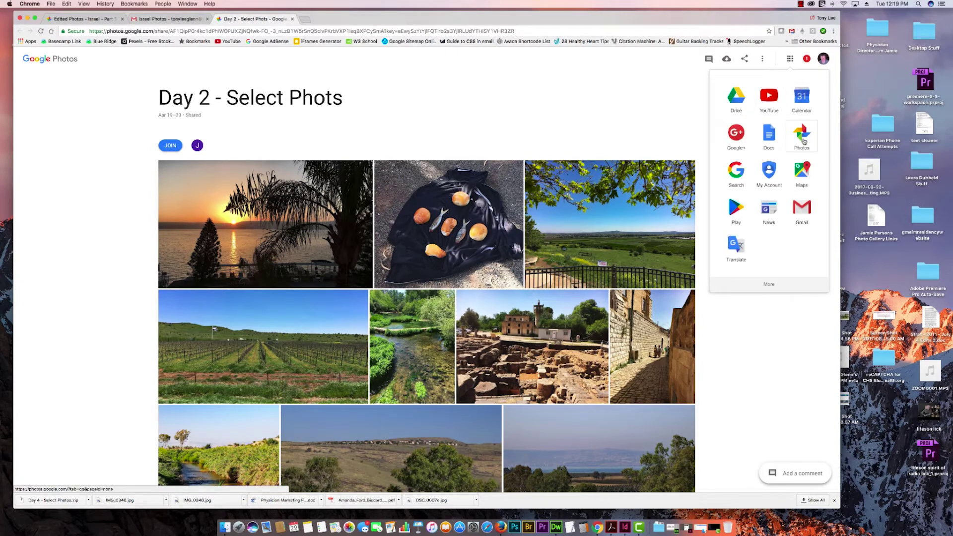
left_click_drag(801, 133, 735, 133)
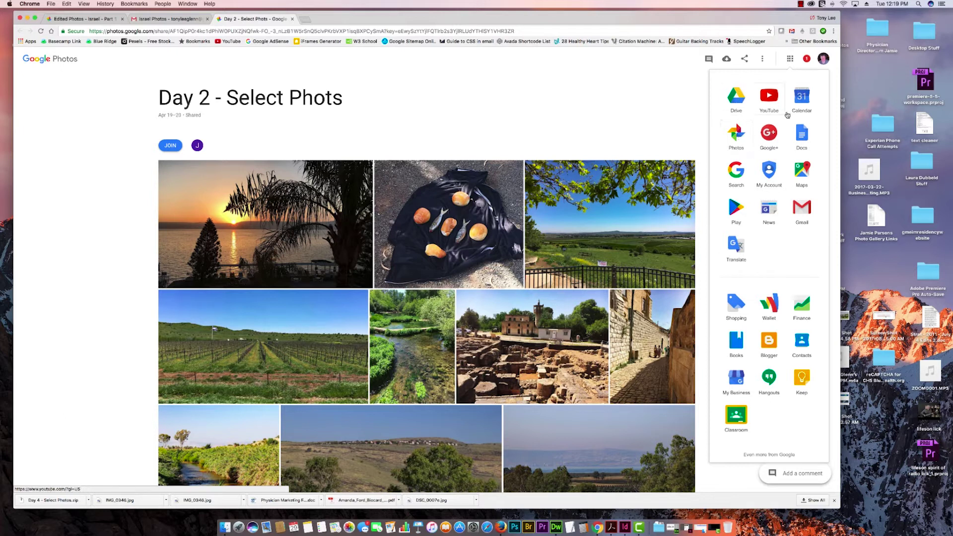
left_click_drag(733, 143, 735, 98)
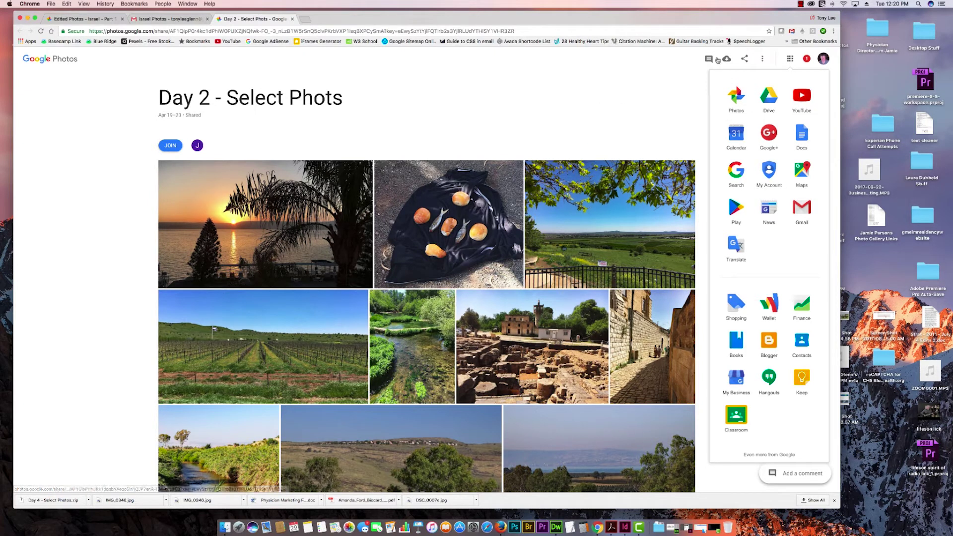
key("super+r")
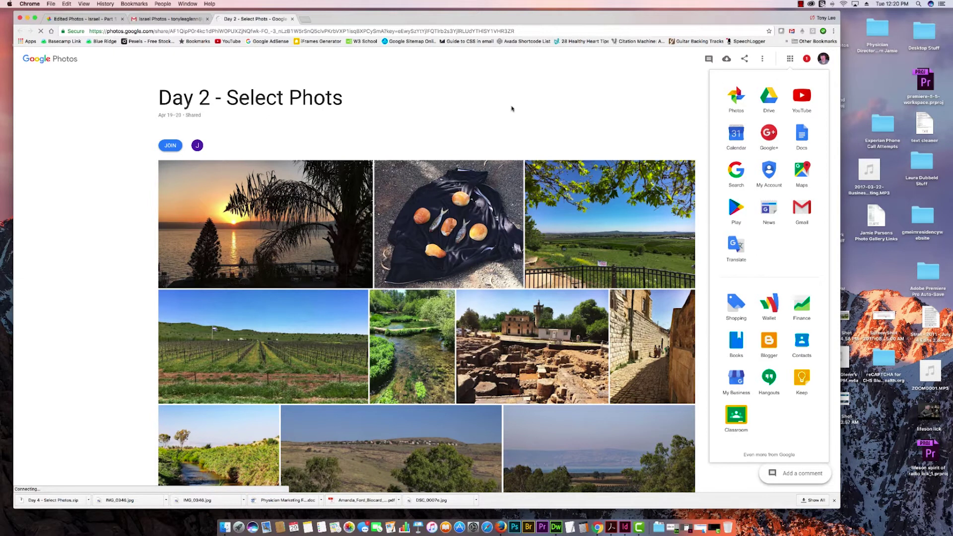
left_click(97, 138)
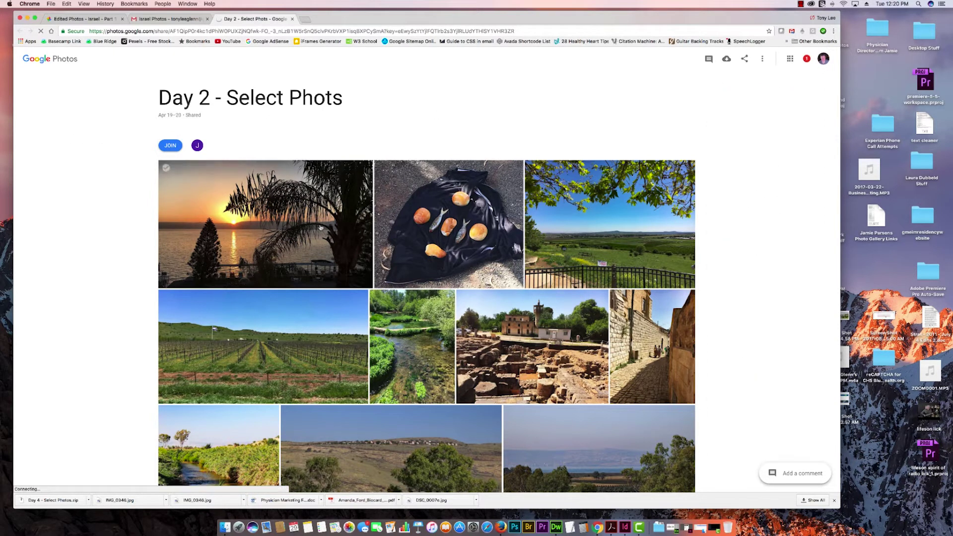
- Browse the Day 2 photos full-size and settle on the tree-framed green valley landscape
left_click(271, 231)
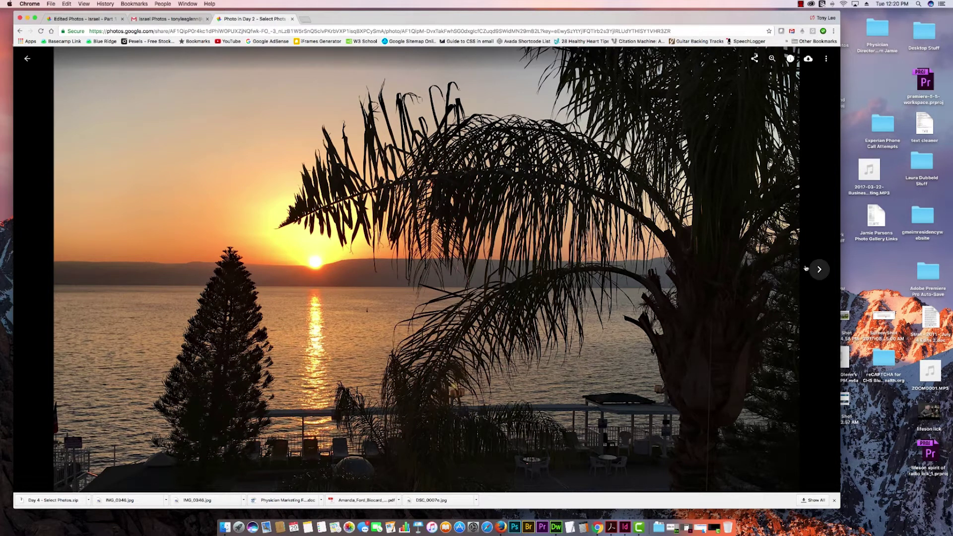
left_click(819, 270)
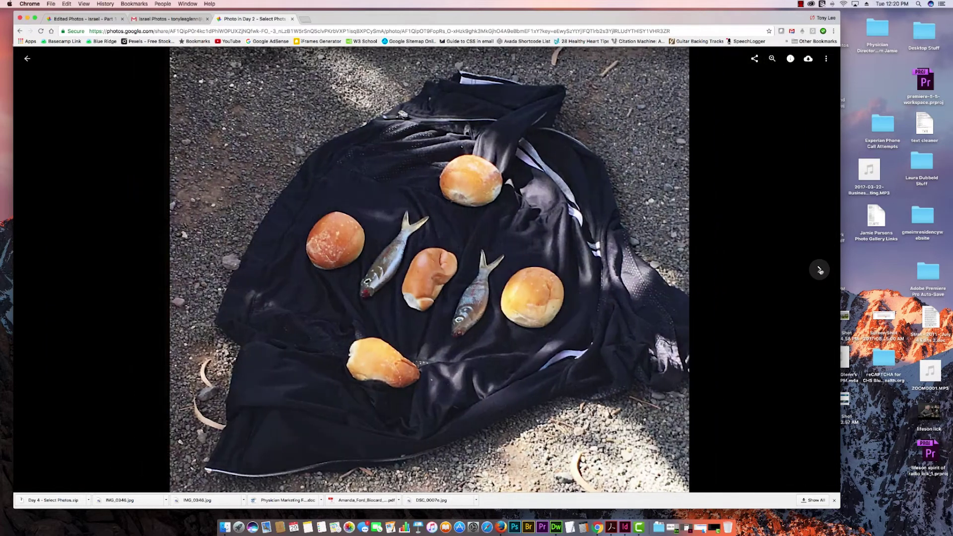
left_click(819, 271)
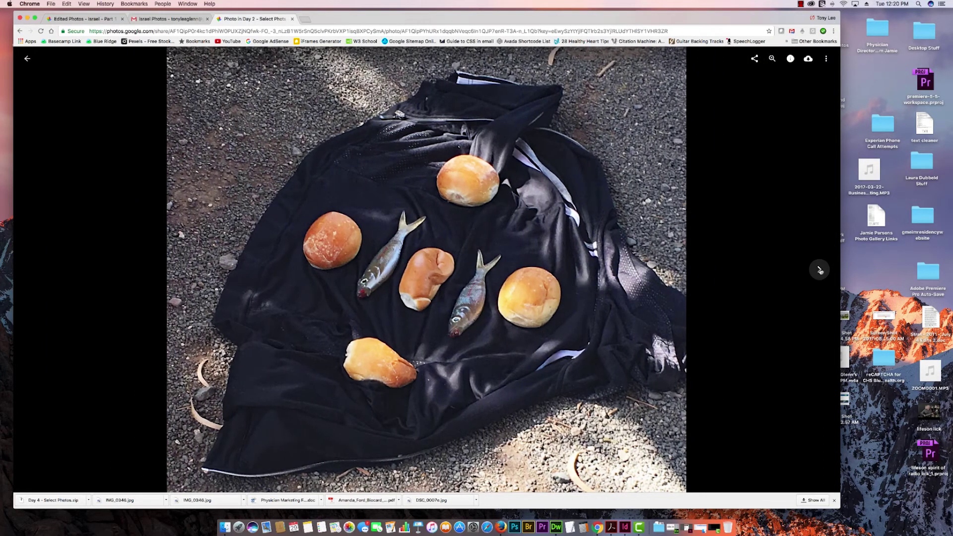
left_click(819, 270)
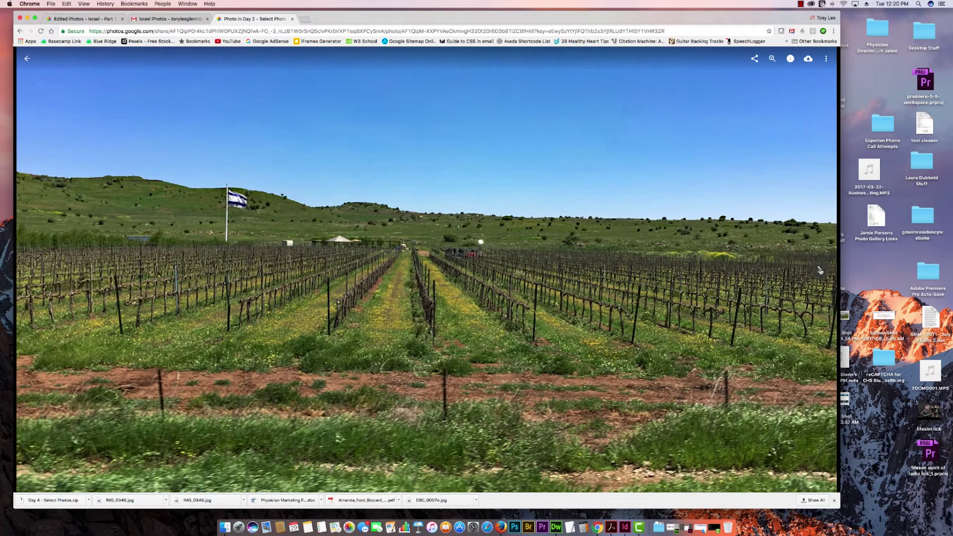
left_click(819, 270)
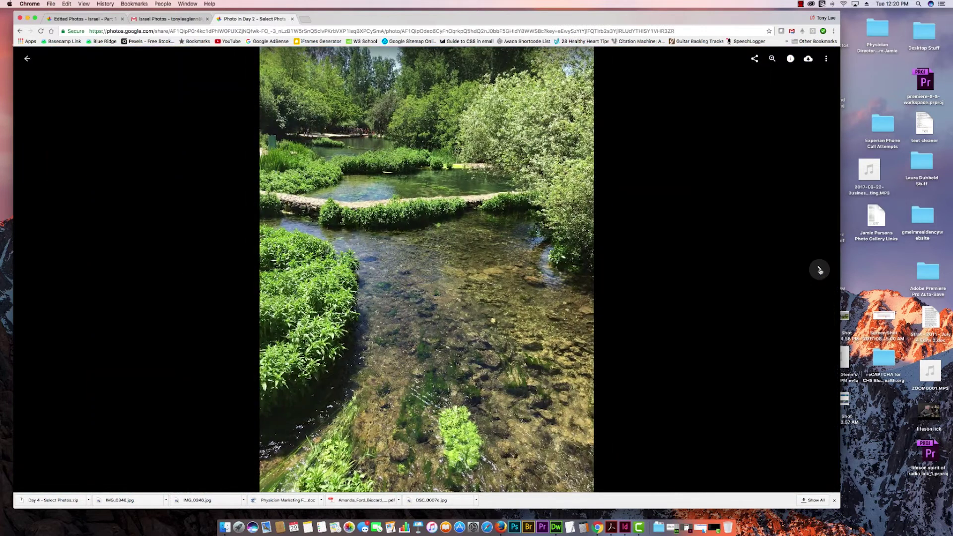
left_click(819, 270)
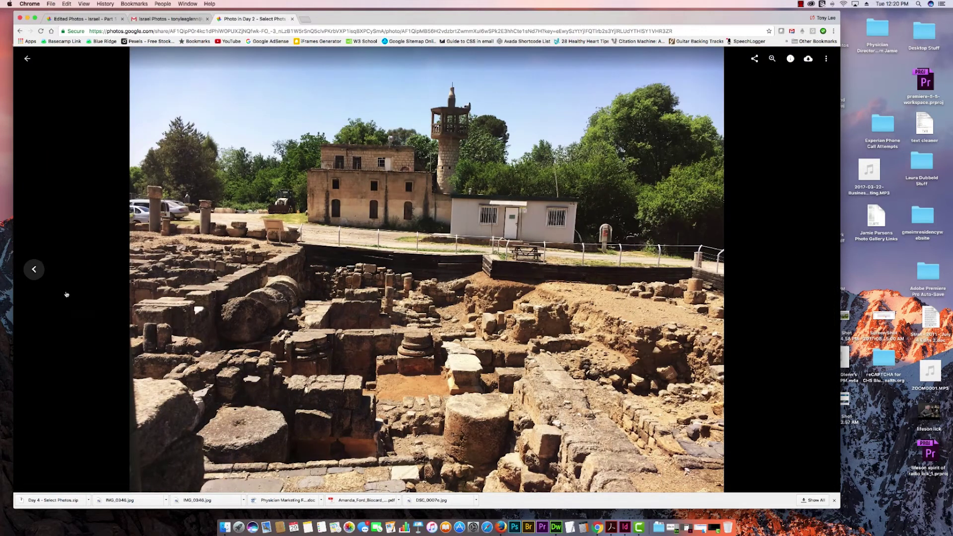
left_click(34, 271)
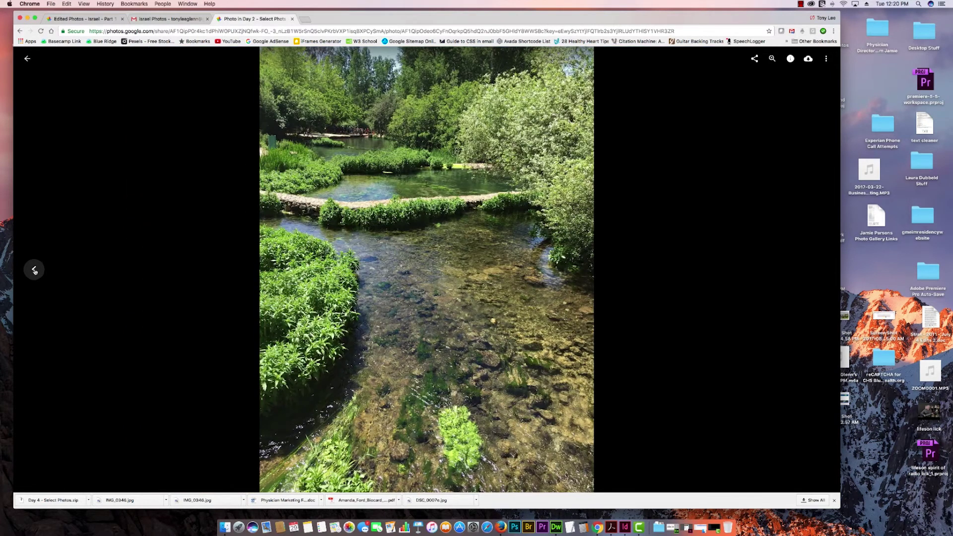
left_click(35, 271)
left_click(34, 271)
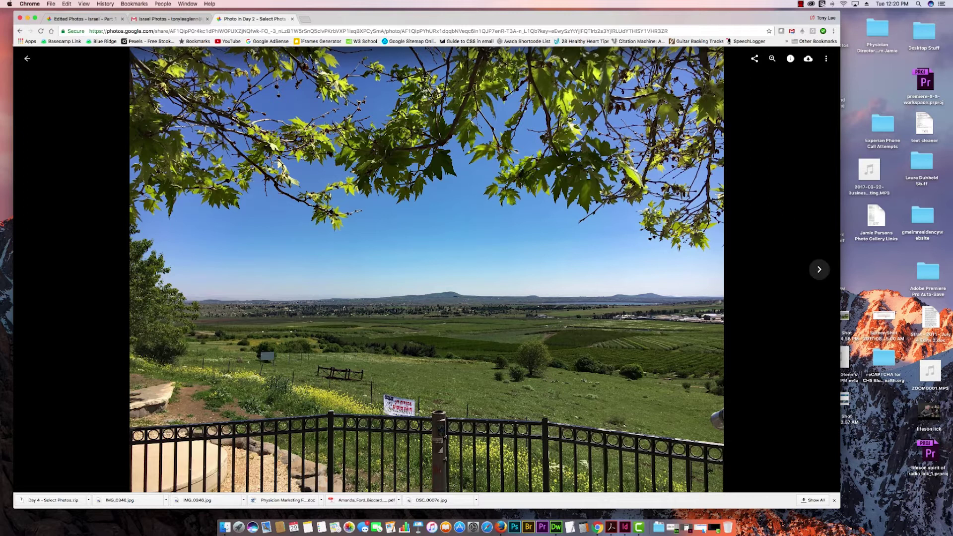
left_click(825, 60)
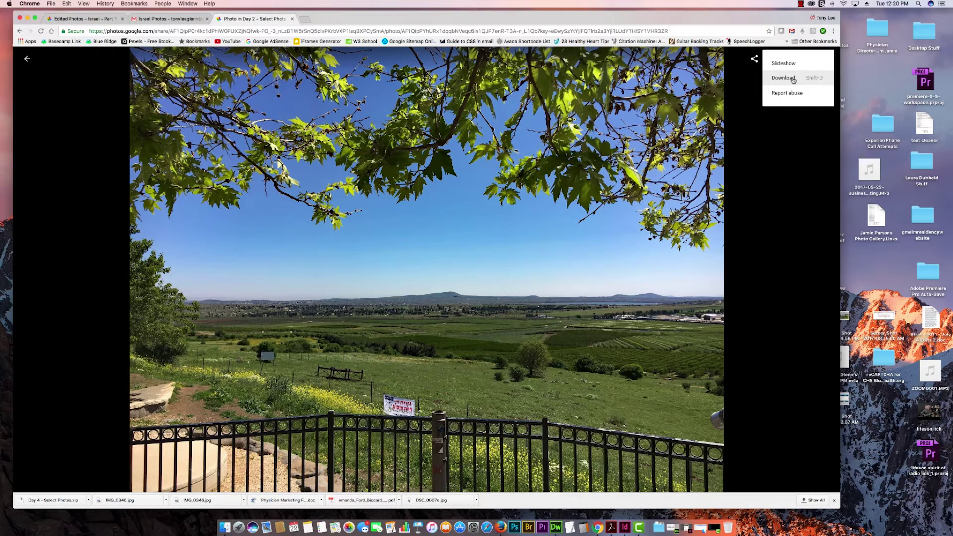
- Download the viewed photo as 'Looking over Syria in the Golan Heights.jpg'
key("Escape")
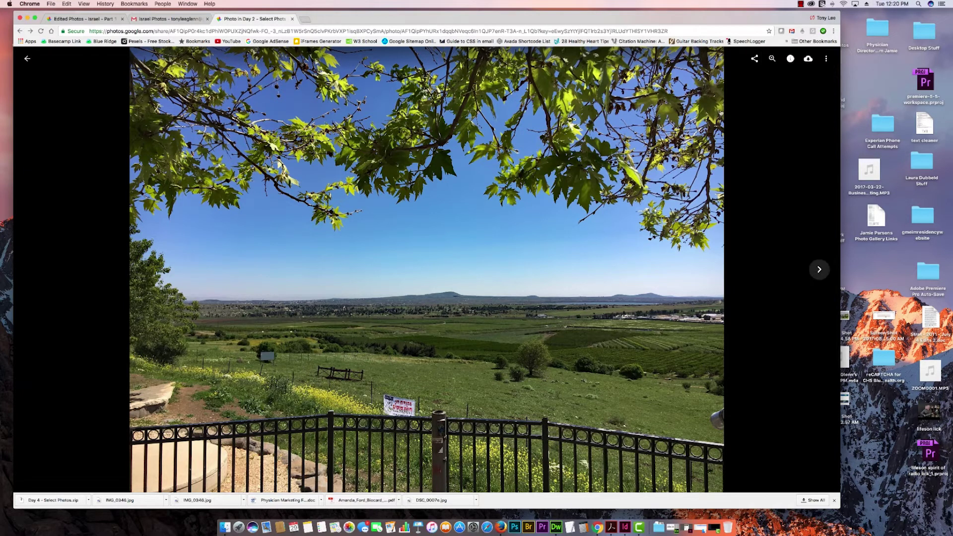
left_click(827, 59)
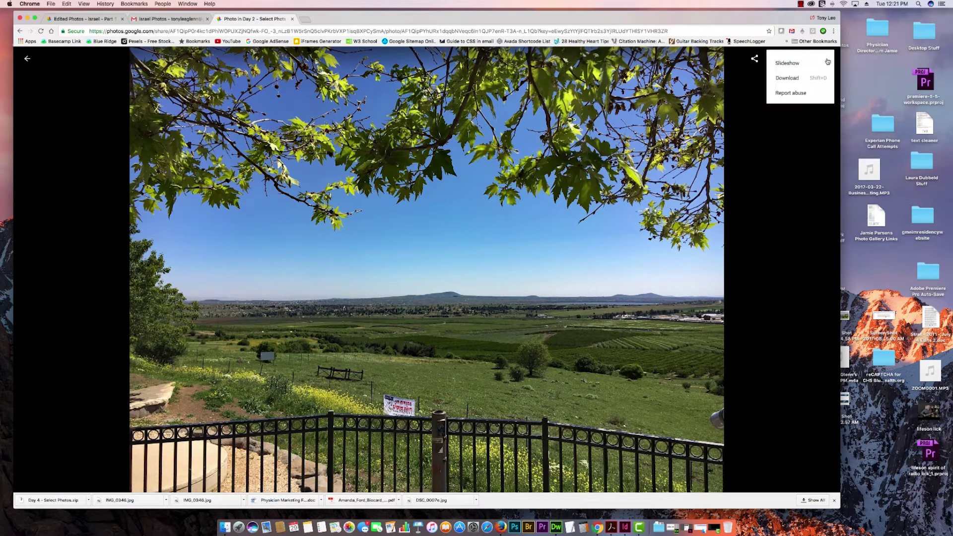
left_click(789, 79)
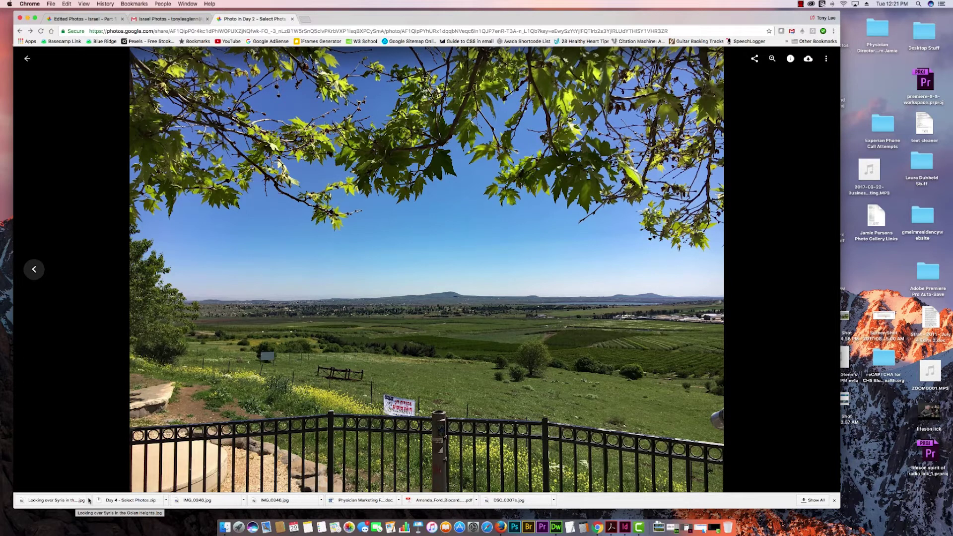
left_click(89, 500)
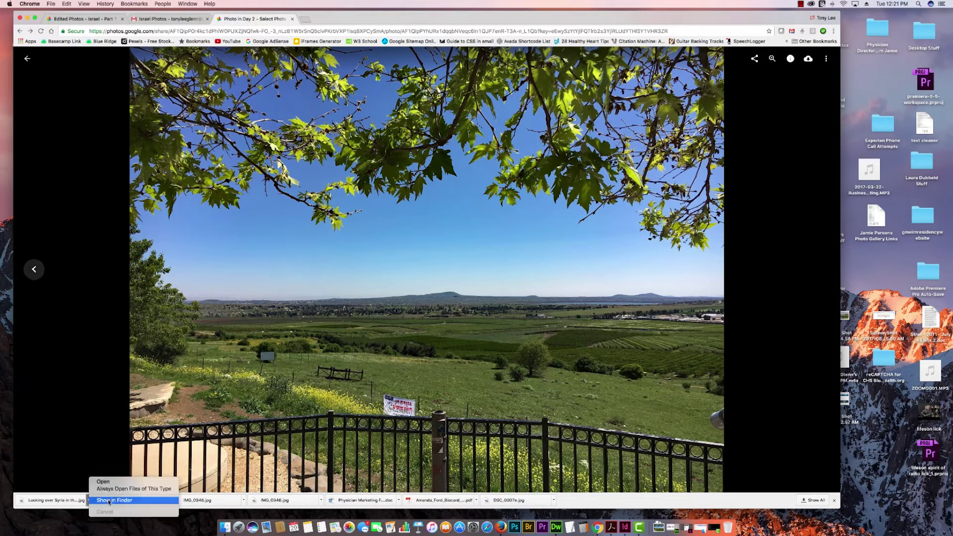
- Show 'Looking over Syria in the Golan Heights.jpg' in Downloads and check it in Preview
left_click(110, 500)
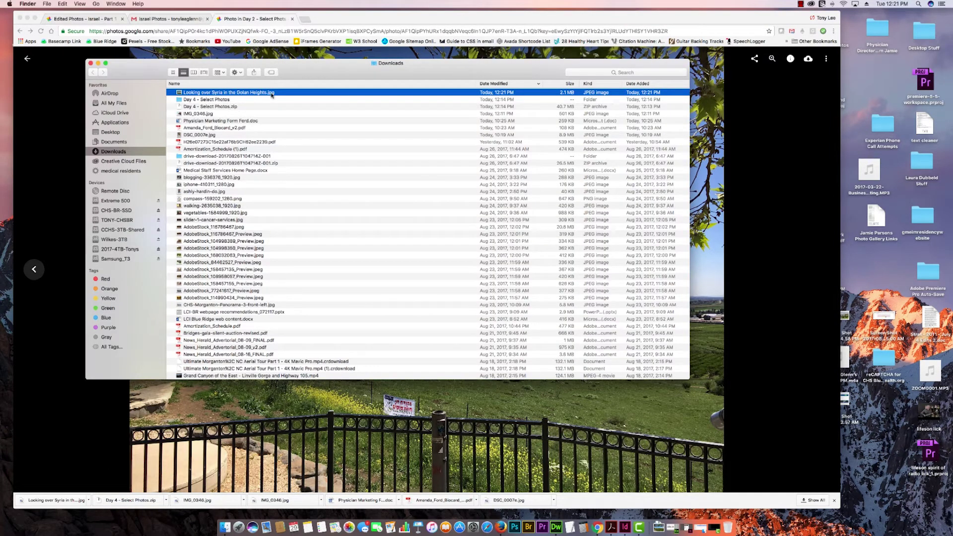
double_click(178, 92)
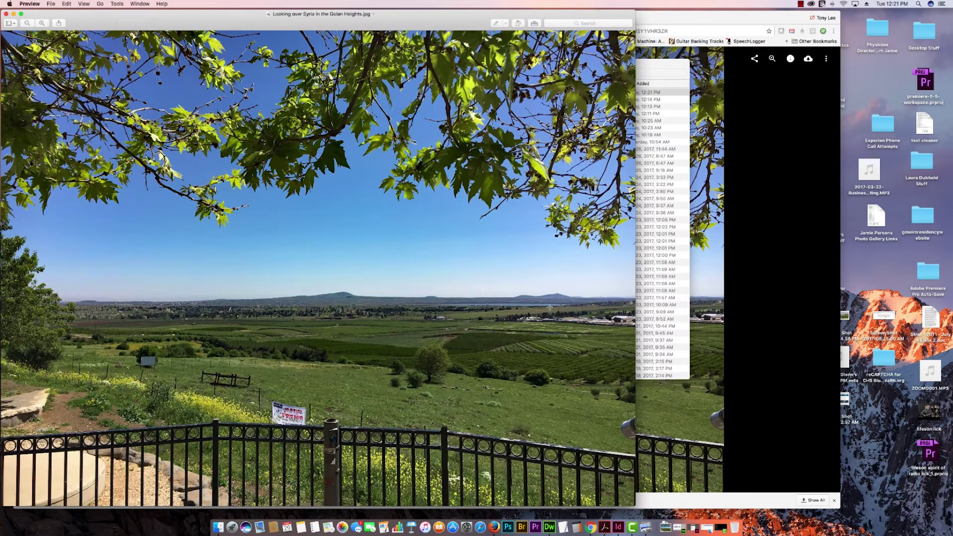
left_click_drag(406, 18, 414, 17)
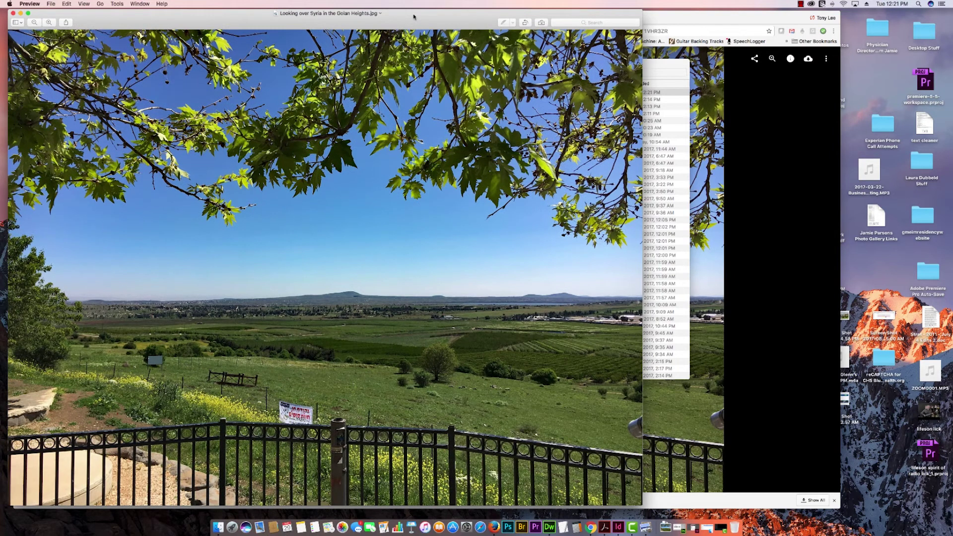
left_click(13, 13)
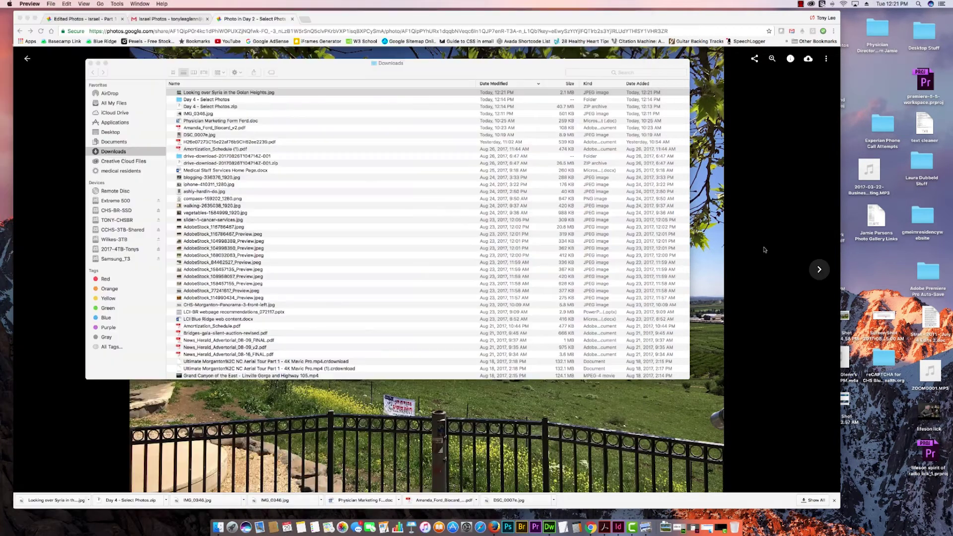
left_click_drag(181, 94, 867, 123)
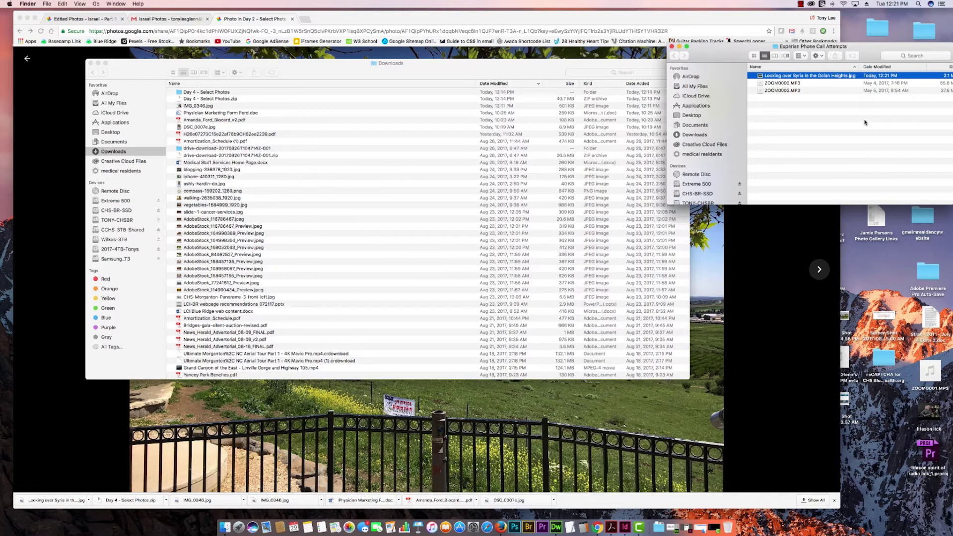
left_click_drag(760, 75, 464, 130)
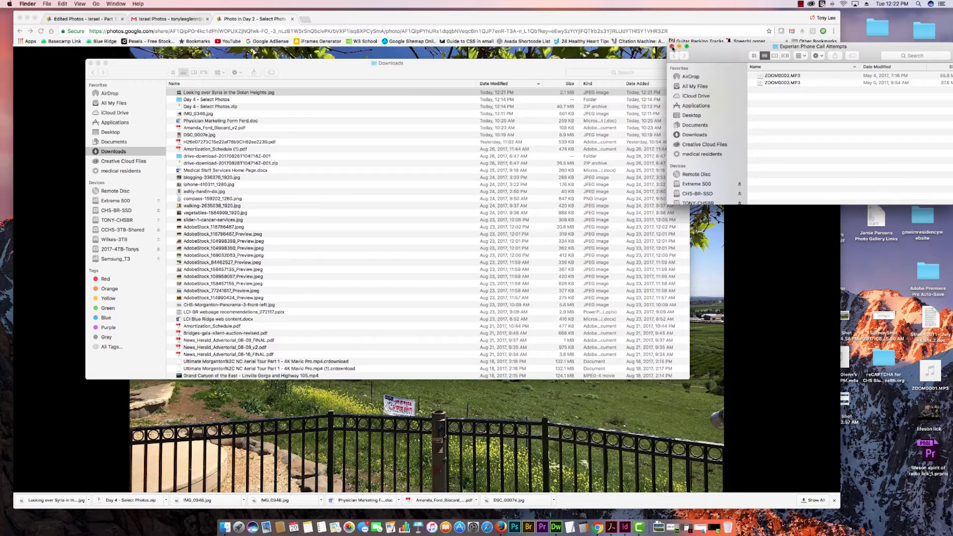
left_click(671, 48)
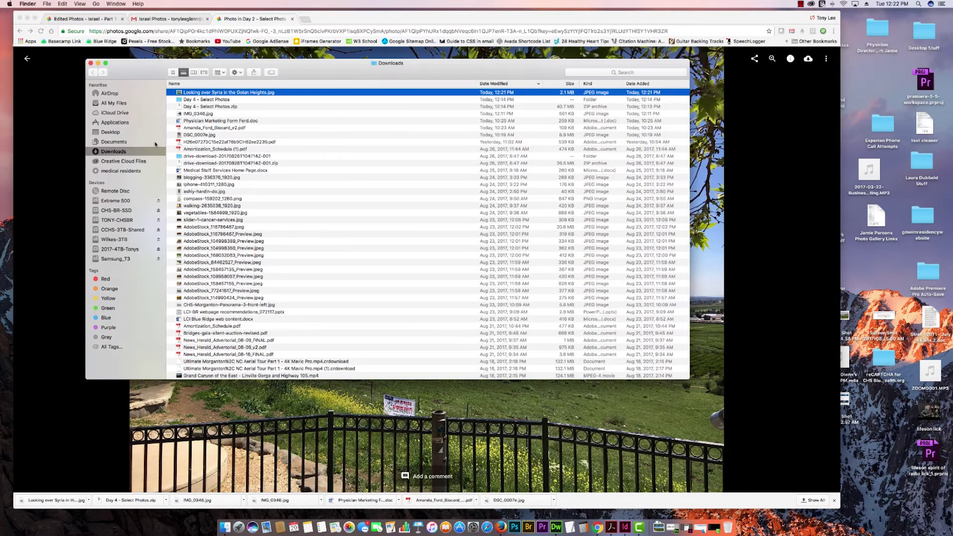
- Return from the single photo to the Day 2 - Select Phots album grid and look through it
left_click(42, 181)
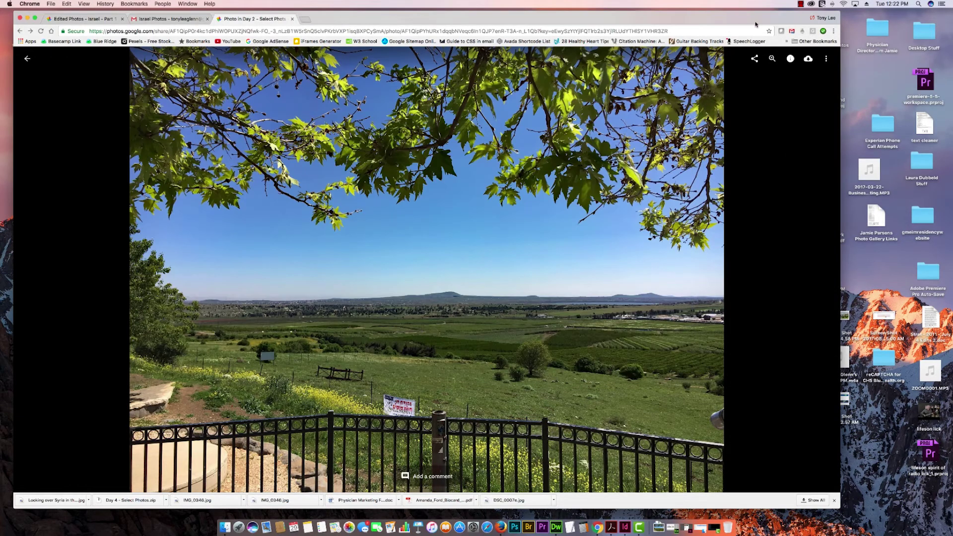
left_click(27, 60)
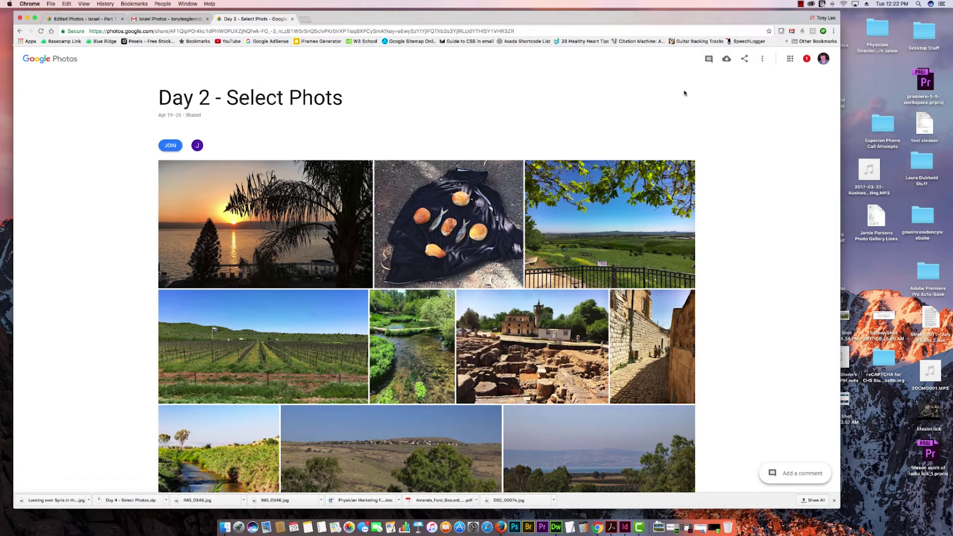
scroll(584, 307, "down", 7)
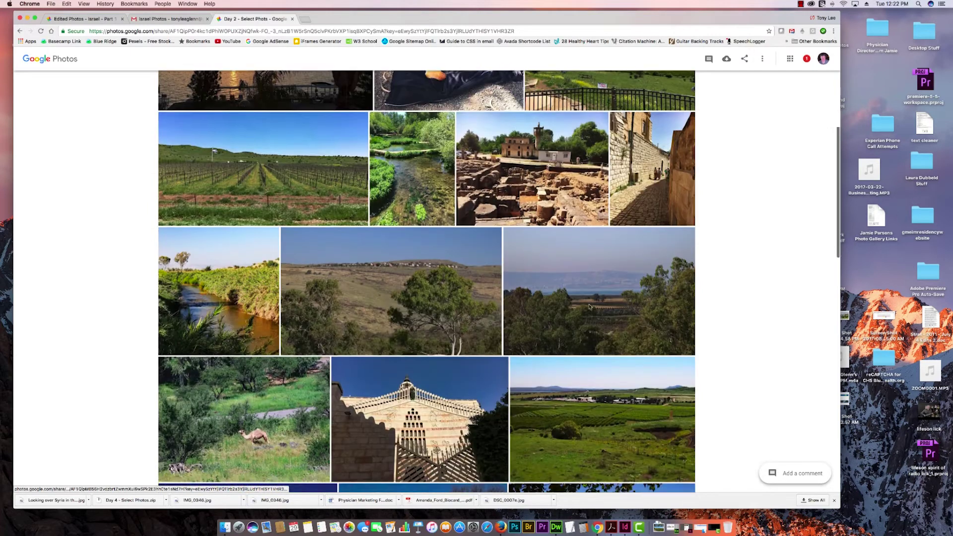
scroll(584, 307, "down", 10)
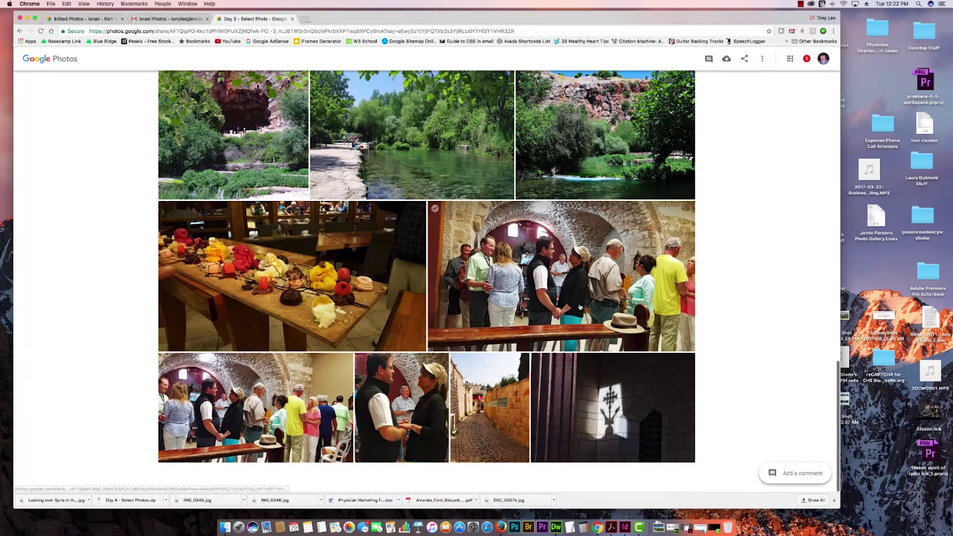
scroll(579, 306, "up", 15)
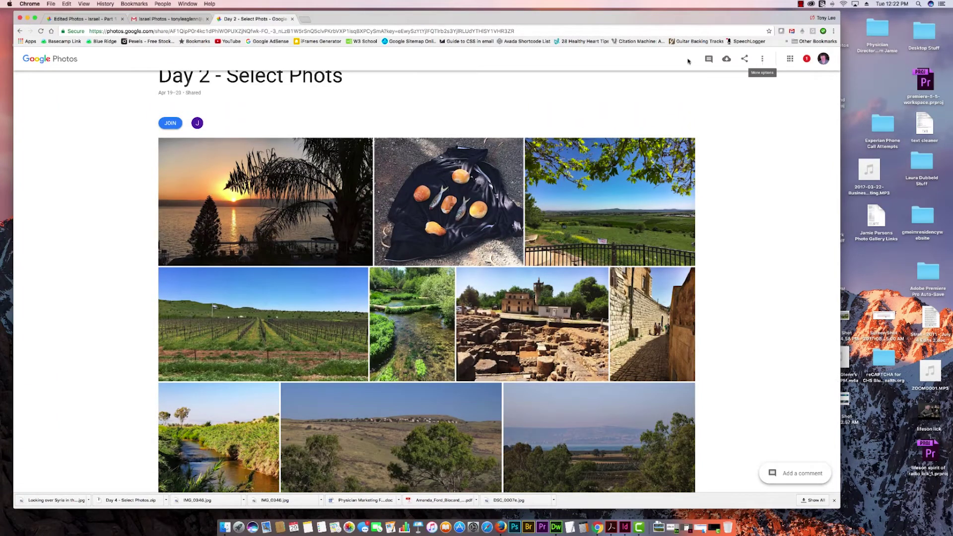
scroll(119, 120, "up", 1)
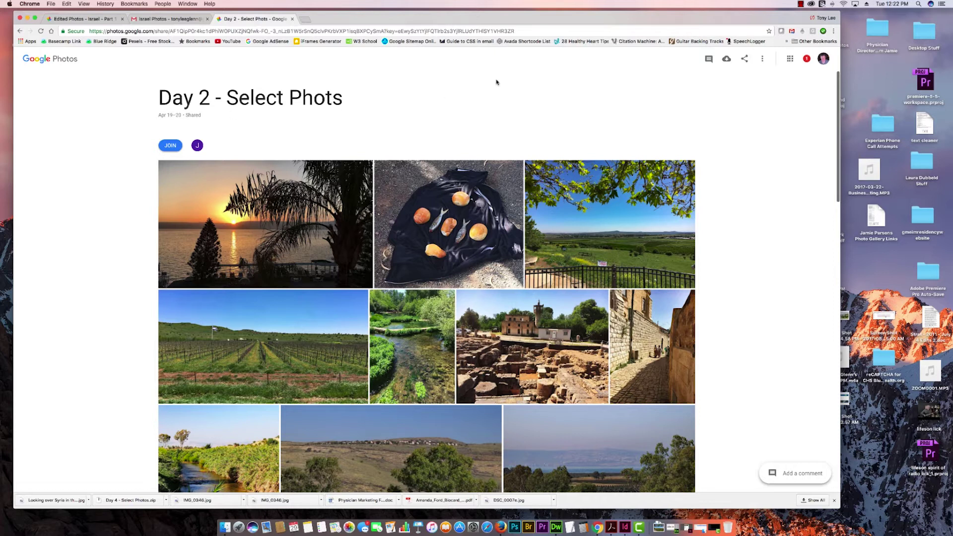
left_click(763, 60)
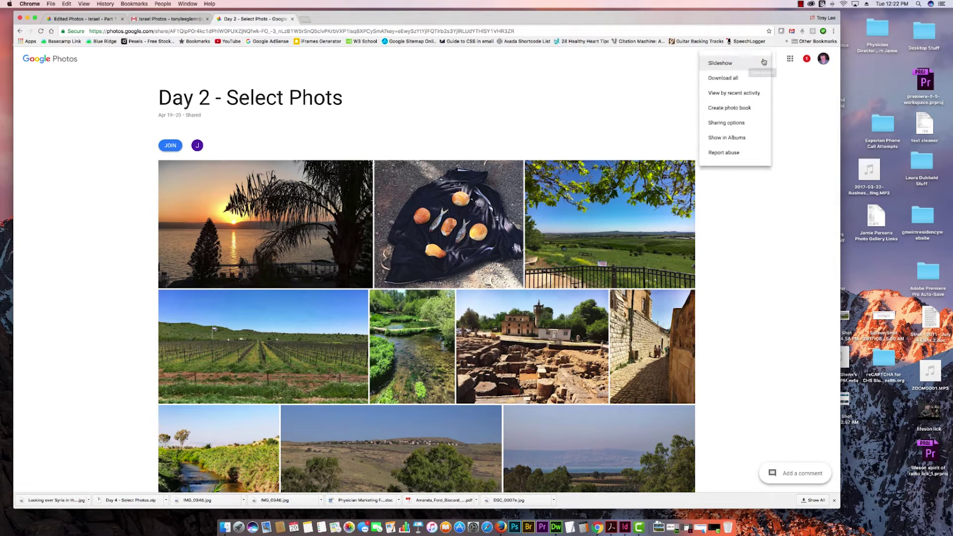
- Download the whole album as 'Day 2 - Select Photos.zip' and reveal it in Finder
left_click(728, 79)
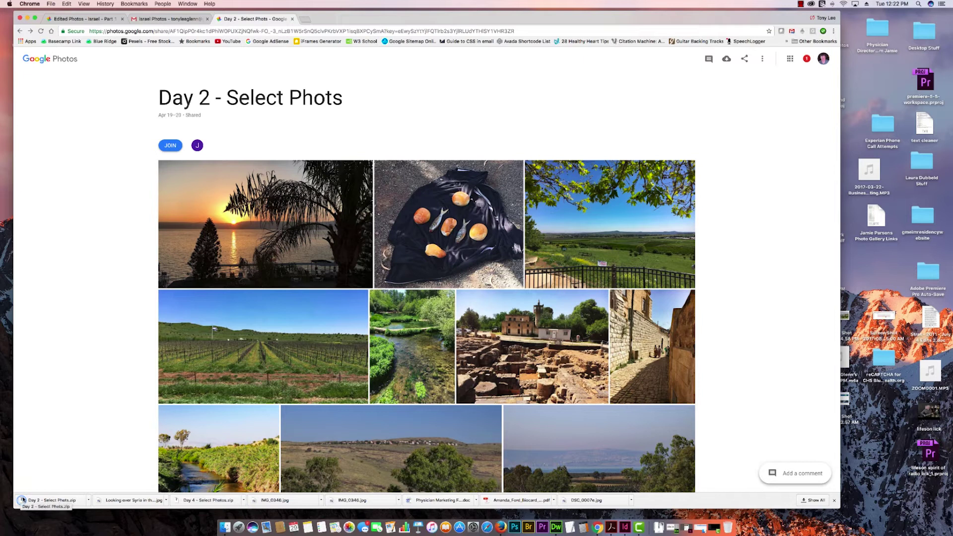
left_click(88, 500)
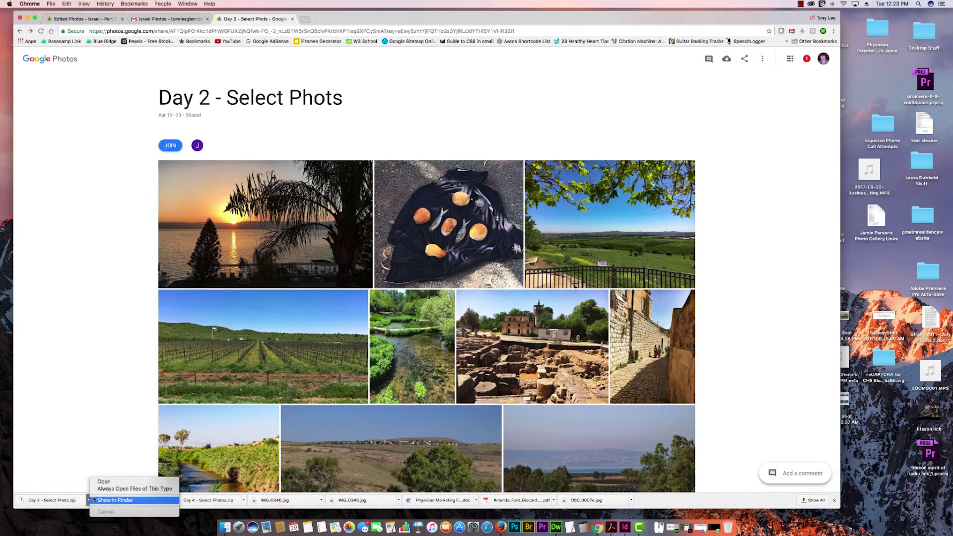
left_click(111, 500)
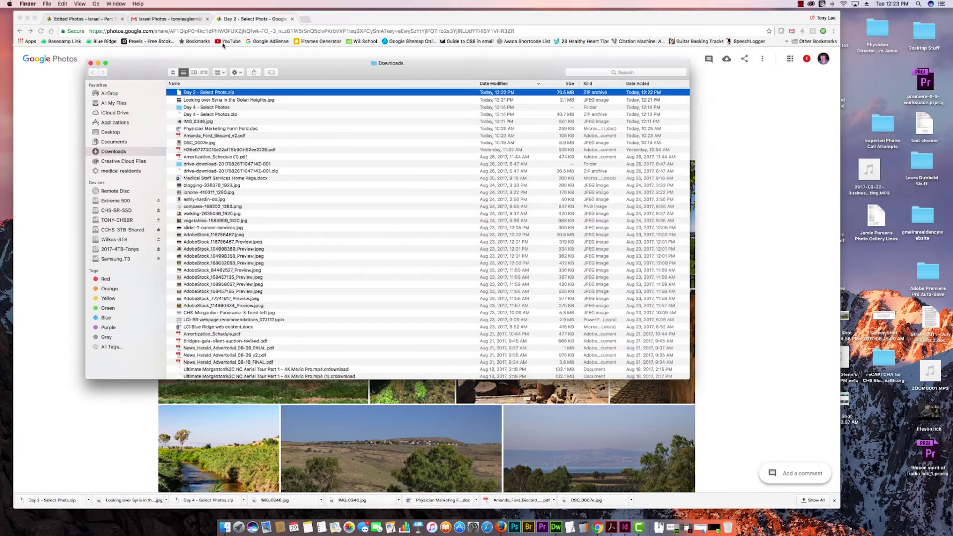
- Unzip the album archive, preview the Metropolite Church in Nazareth photo, then close the preview
double_click(179, 93)
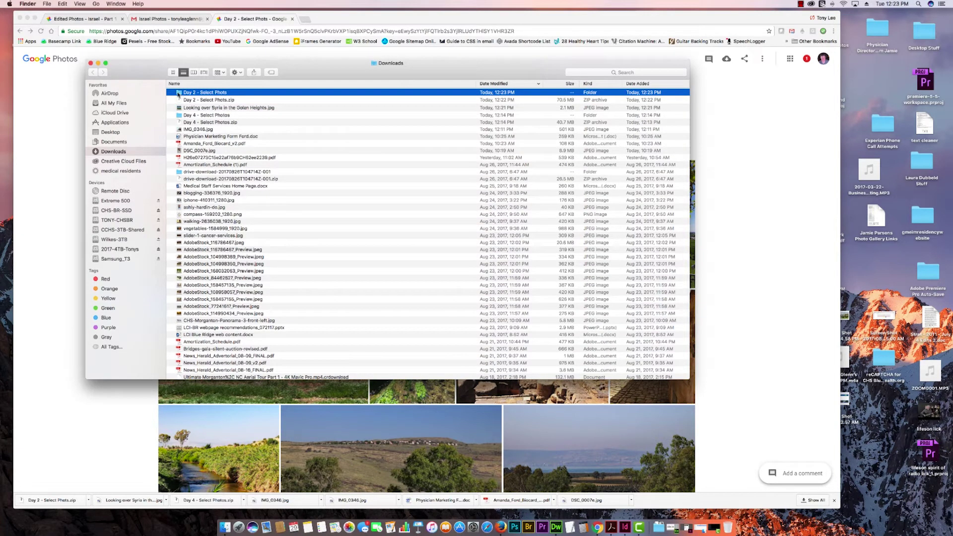
double_click(180, 93)
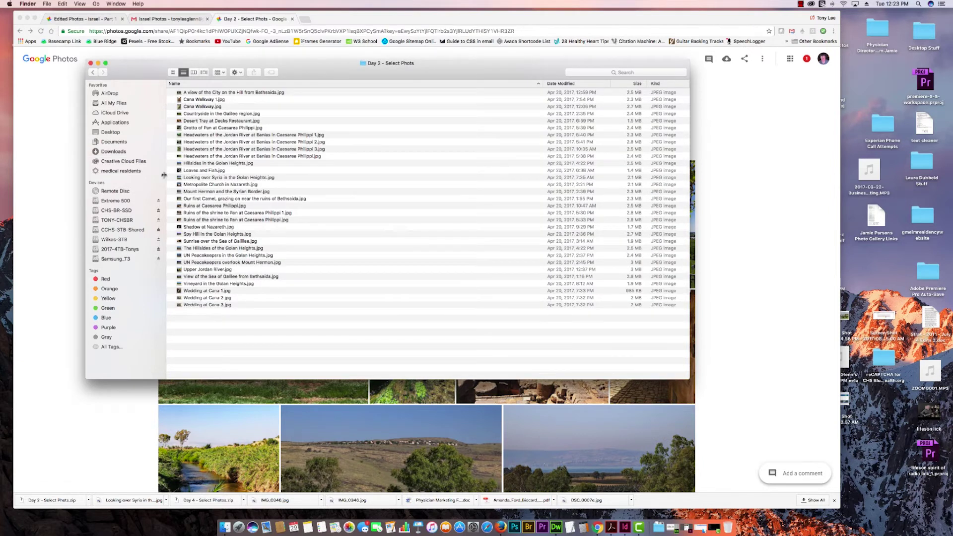
double_click(181, 184)
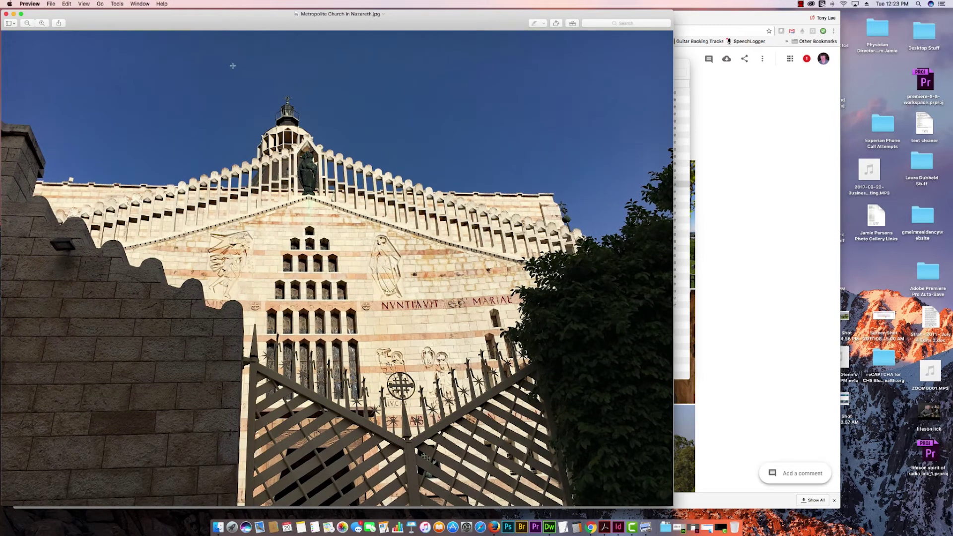
left_click(6, 14)
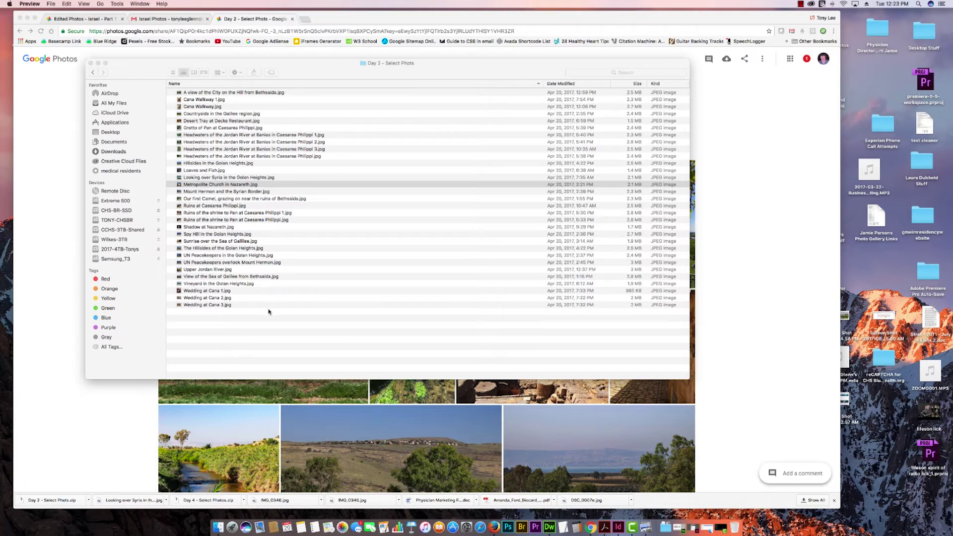
left_click(238, 313)
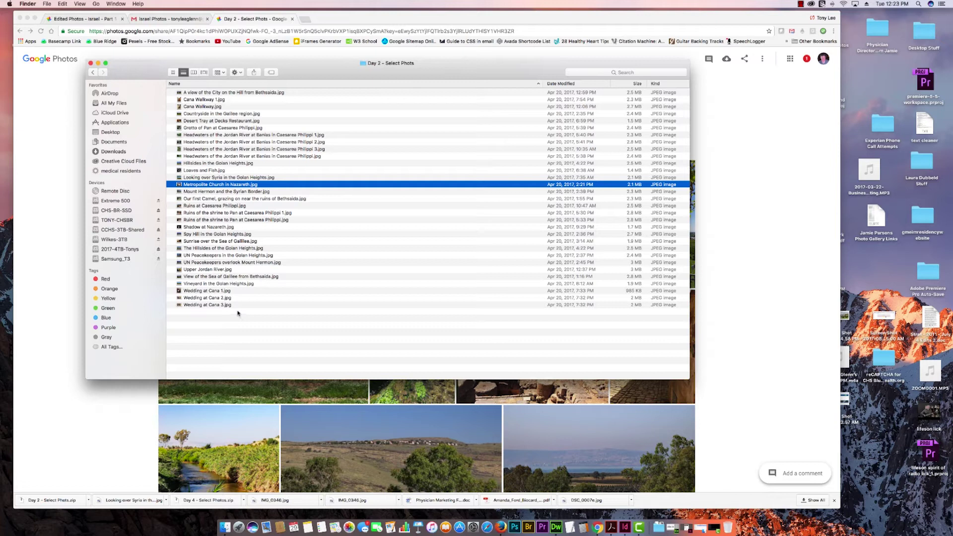
- Drag all 31 extracted photos out of the Day 2 folder, then close its Finder window
key("super+a")
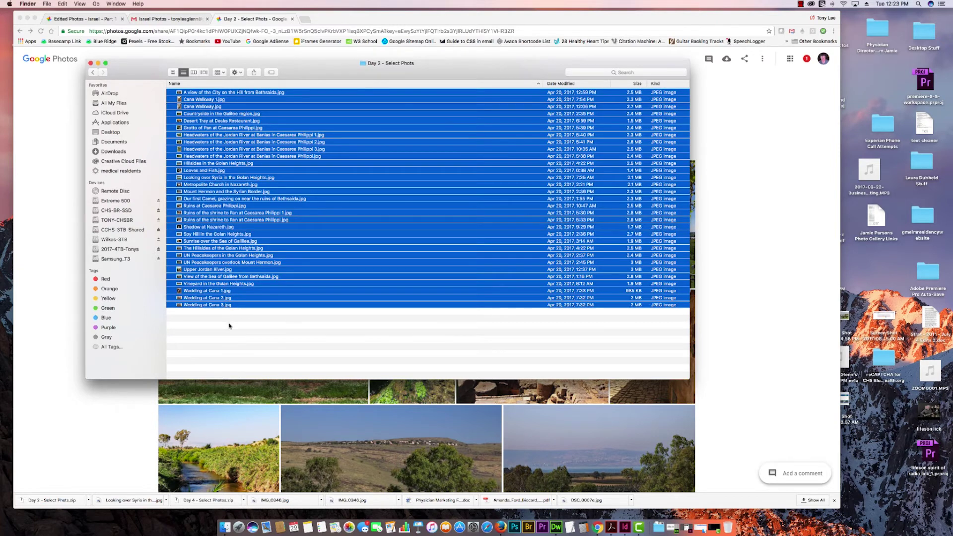
left_click(230, 320)
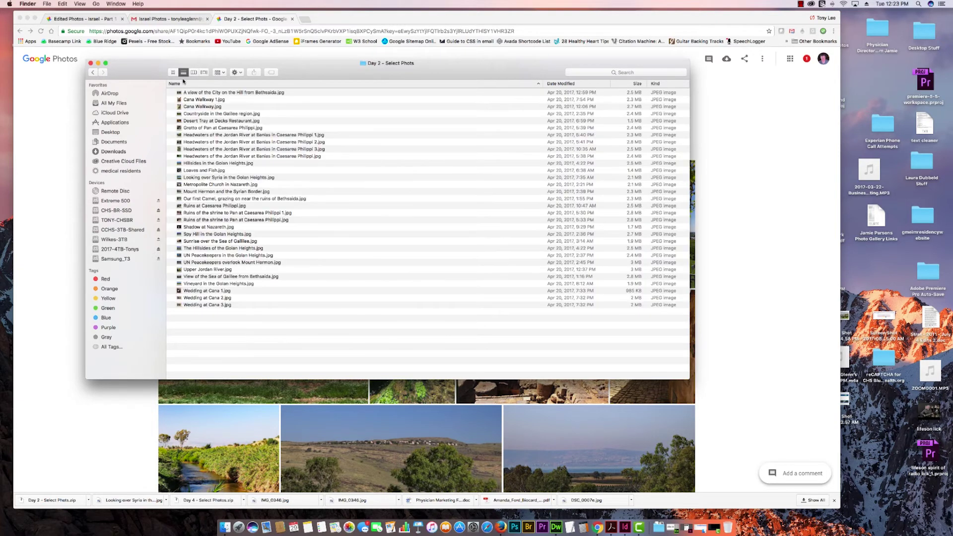
left_click(63, 4)
left_click(75, 53)
left_click_drag(182, 229, 783, 239)
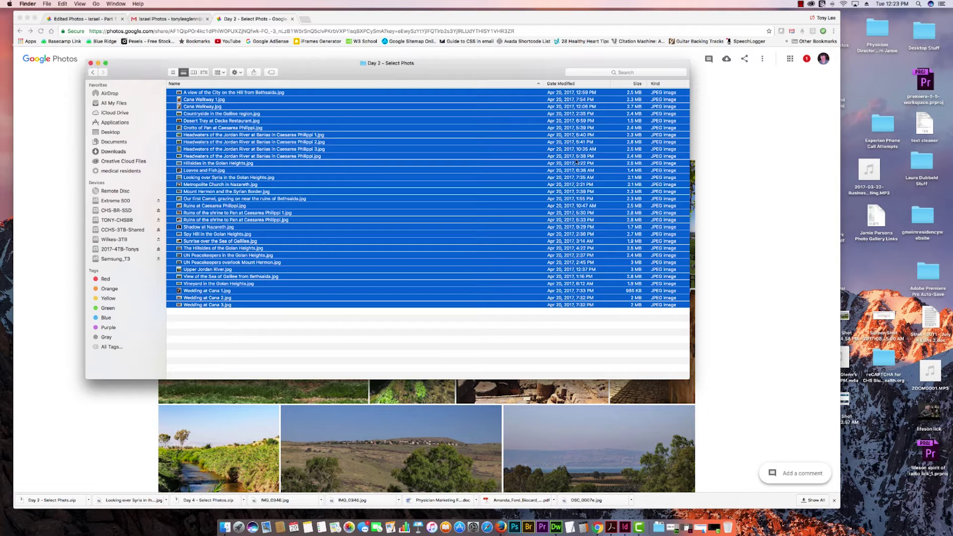
left_click(525, 336)
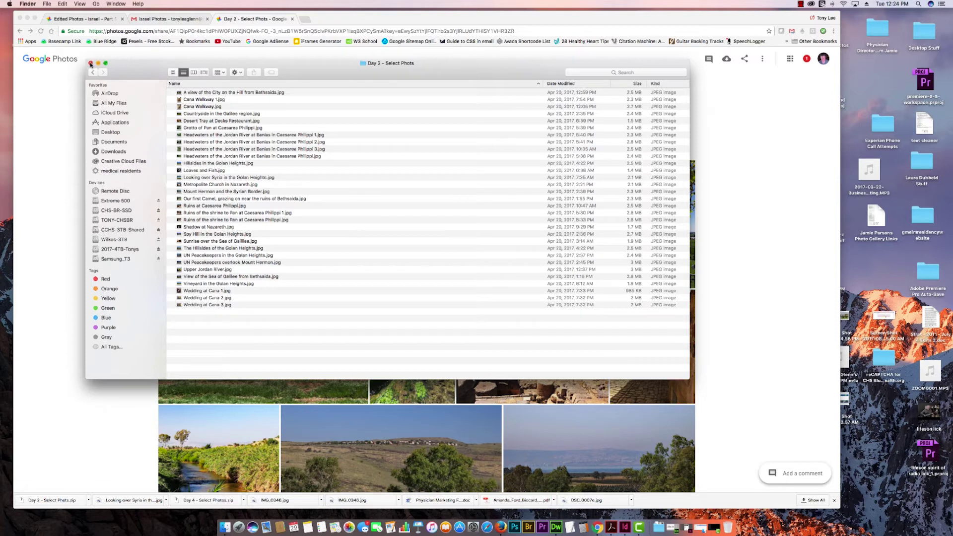
left_click(91, 64)
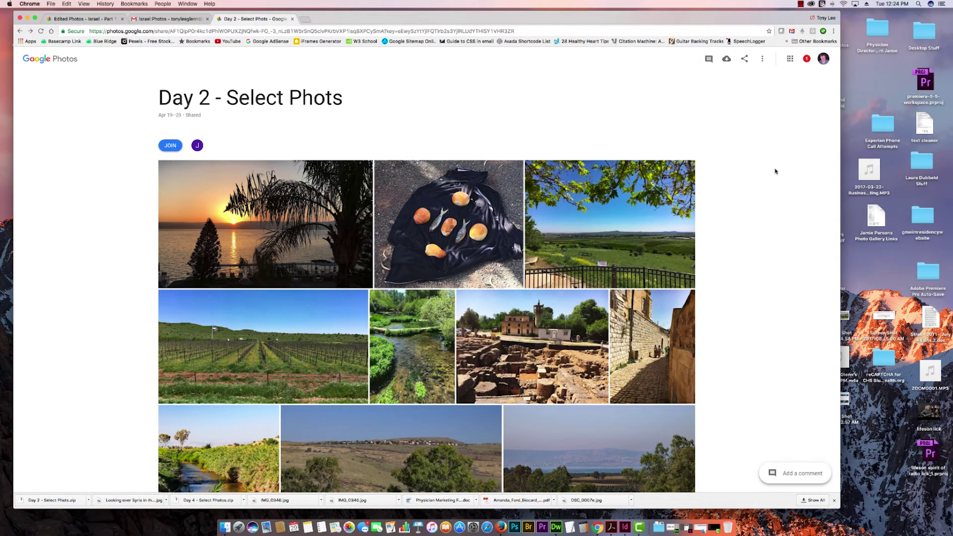
left_click(762, 61)
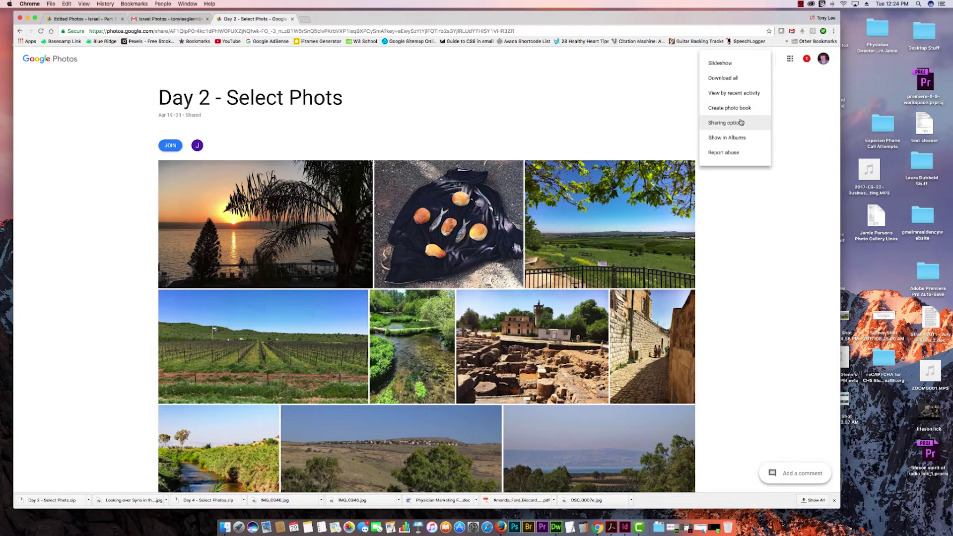
left_click(725, 65)
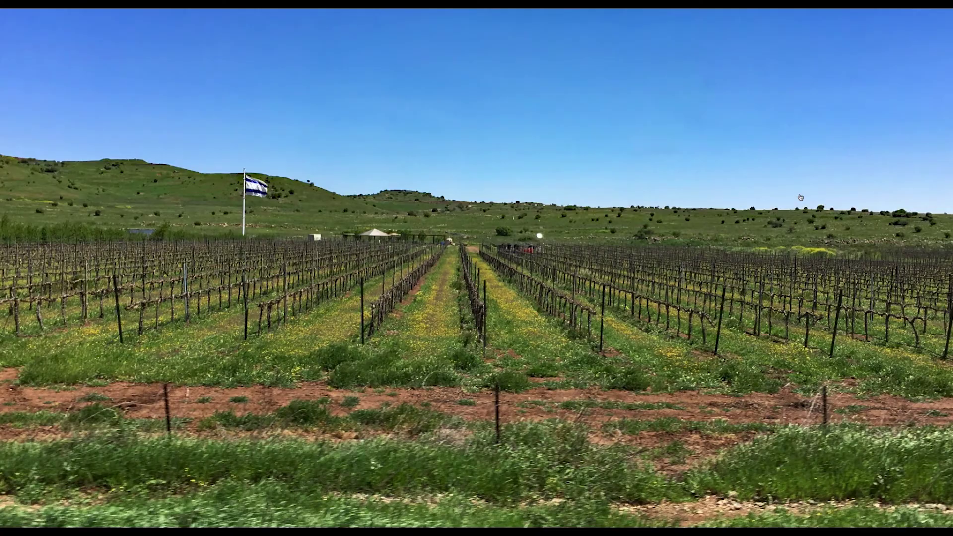
key("Escape")
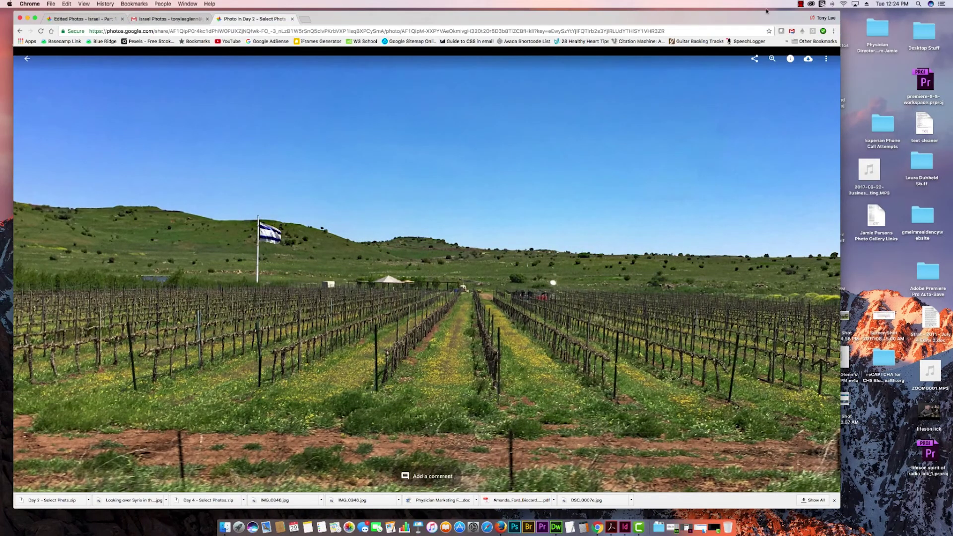
left_click(27, 59)
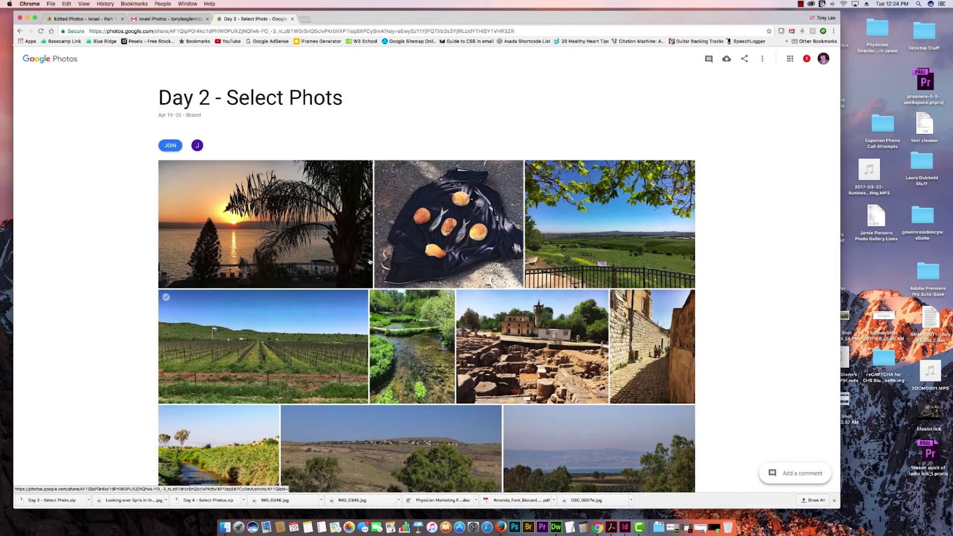
left_click(166, 19)
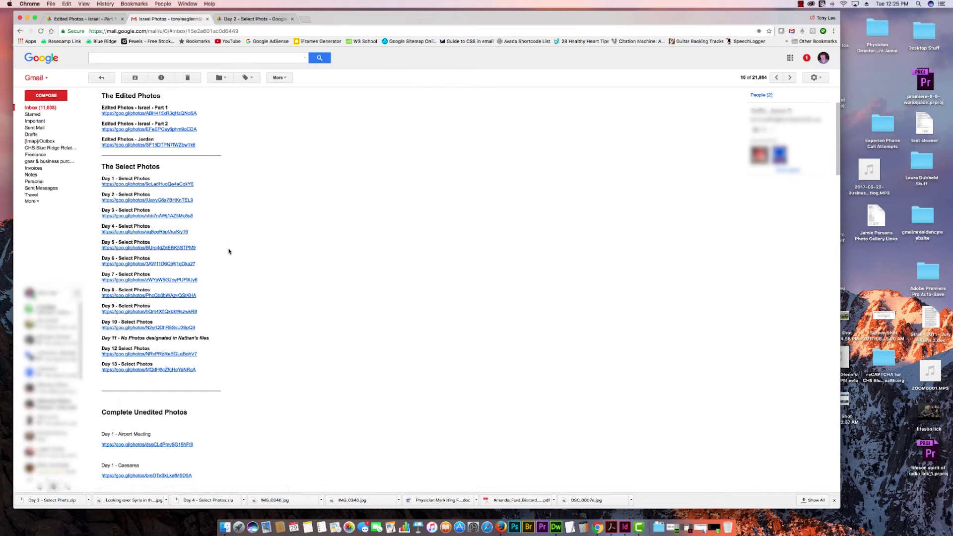
- Scroll to Complete Unedited Photos in the email and open the Day 2 - Cana album
scroll(291, 398, "down", 5)
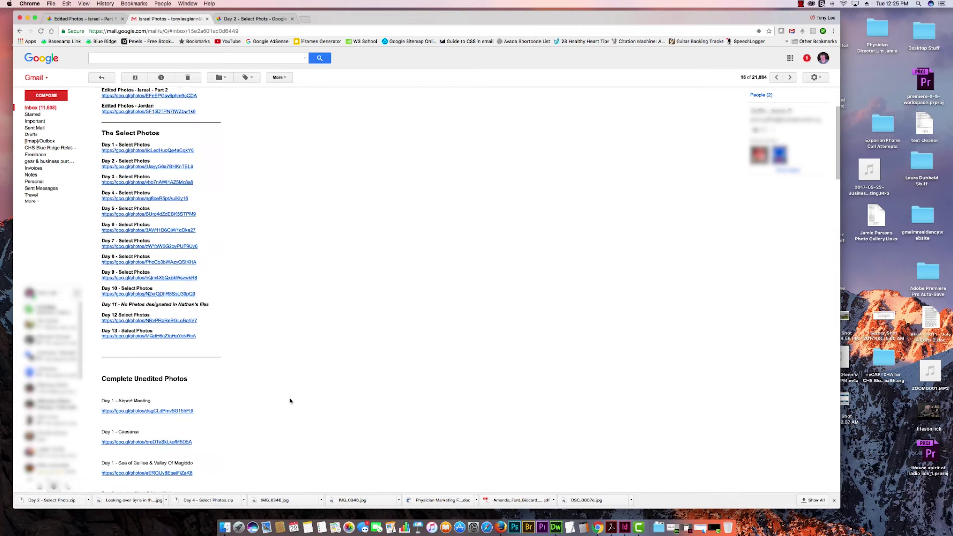
scroll(276, 396, "down", 7)
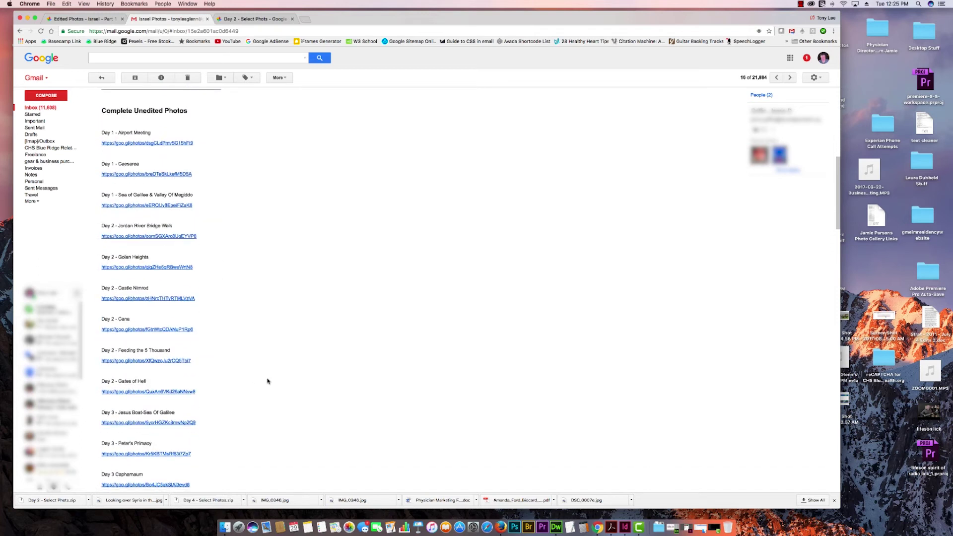
scroll(245, 311, "down", 5)
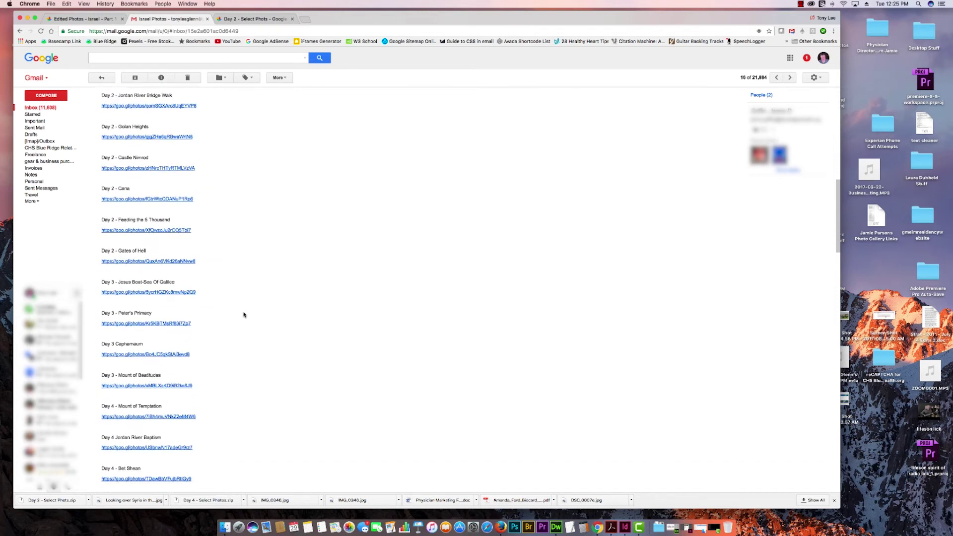
left_click(165, 196)
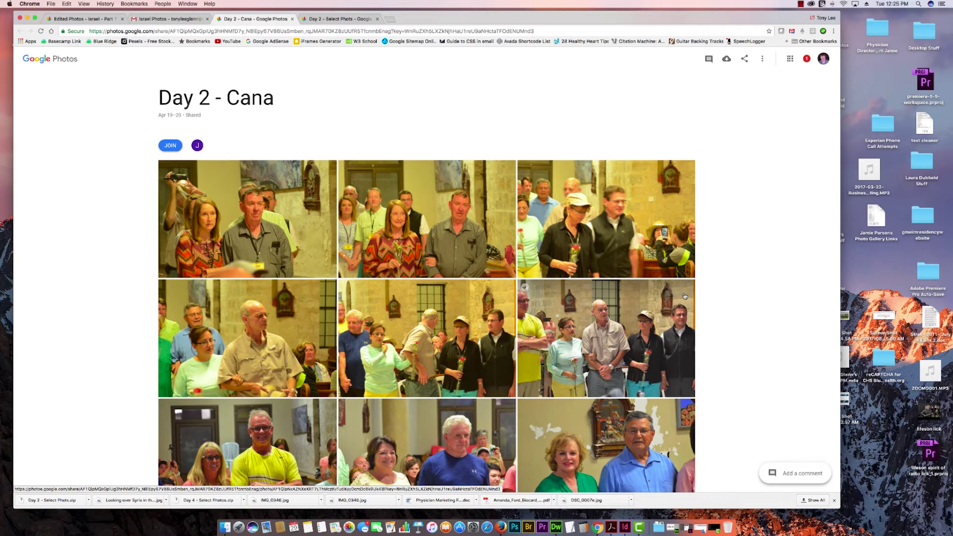
scroll(714, 327, "down", 3)
scroll(713, 327, "down", 5)
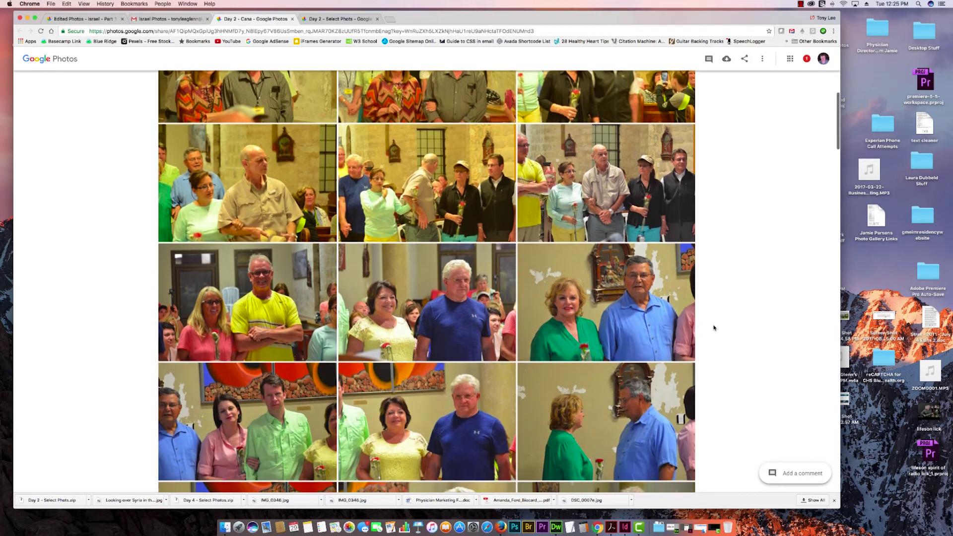
scroll(714, 329, "down", 4)
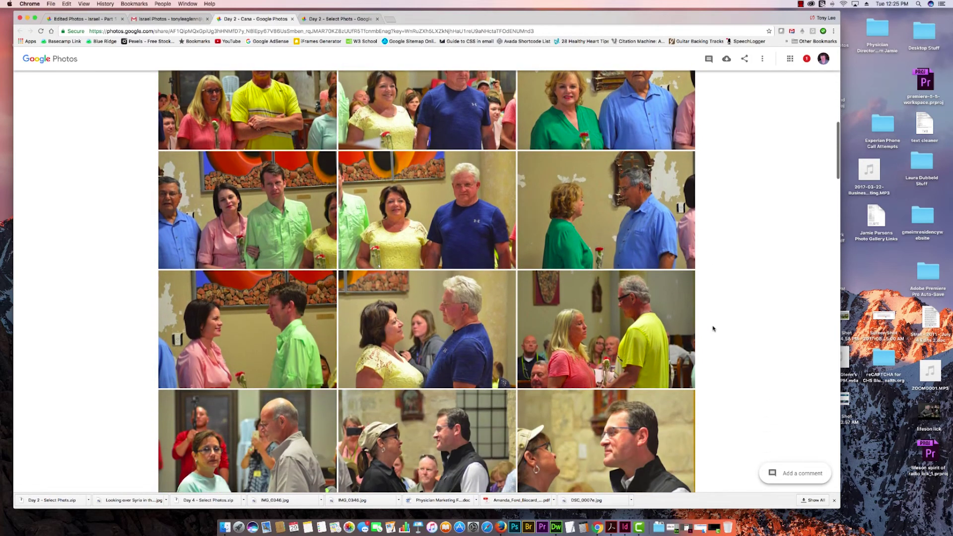
scroll(716, 330, "down", 5)
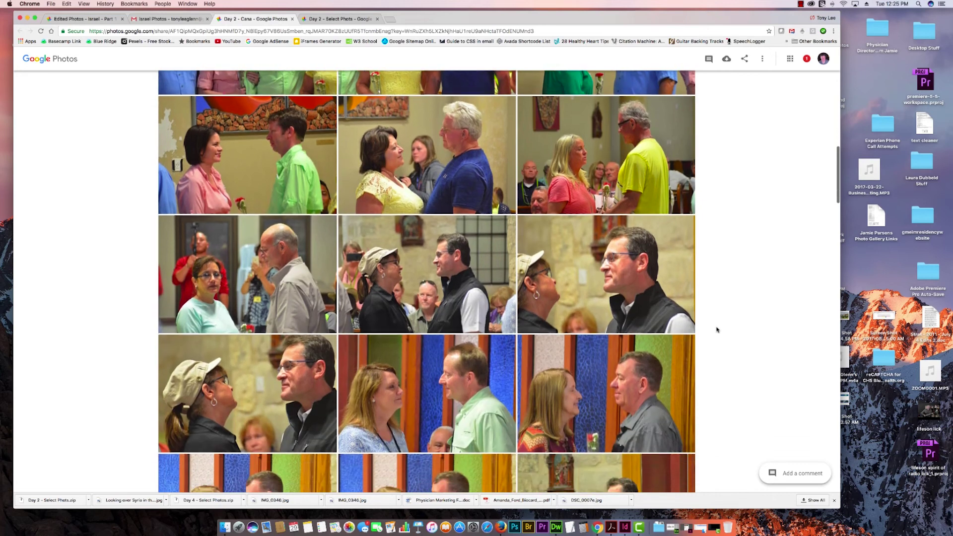
scroll(721, 331, "down", 12)
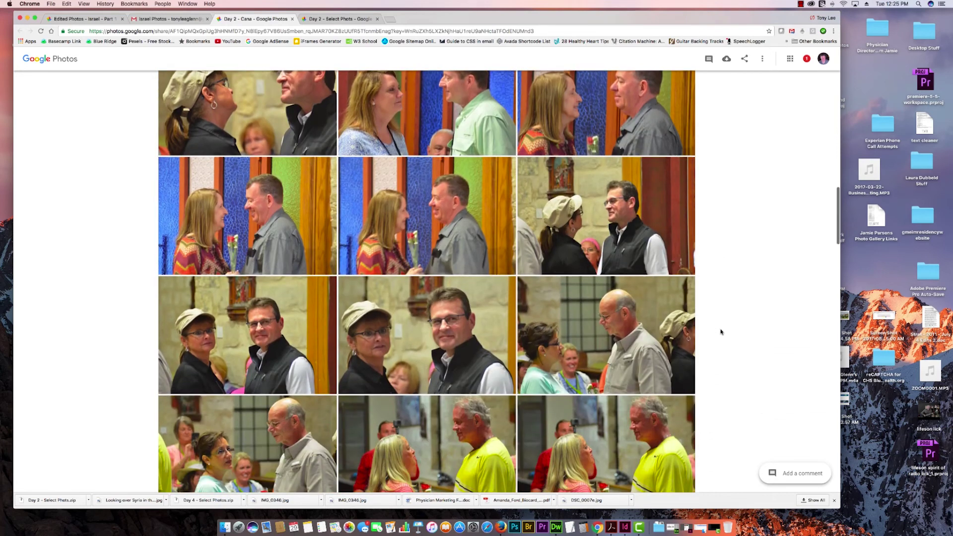
scroll(720, 331, "down", 5)
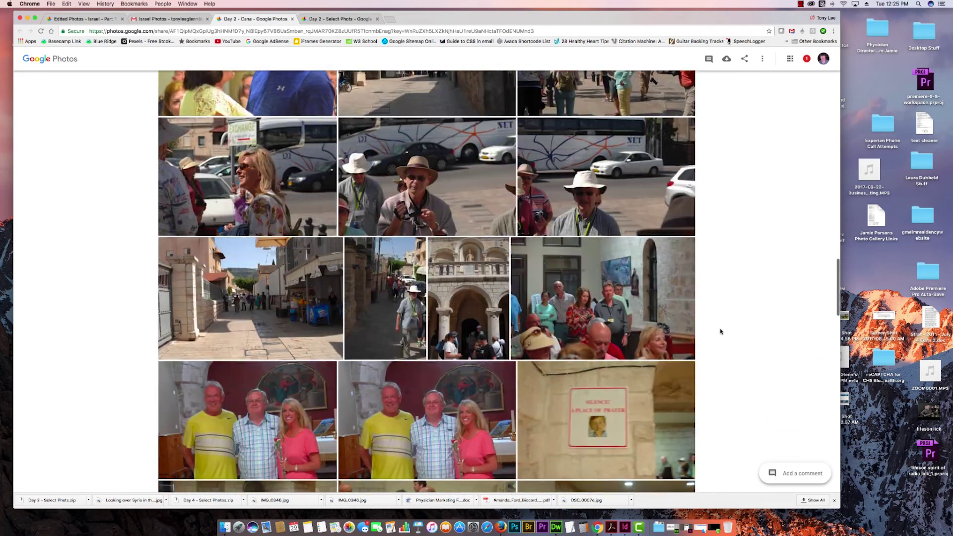
scroll(721, 331, "up", 20)
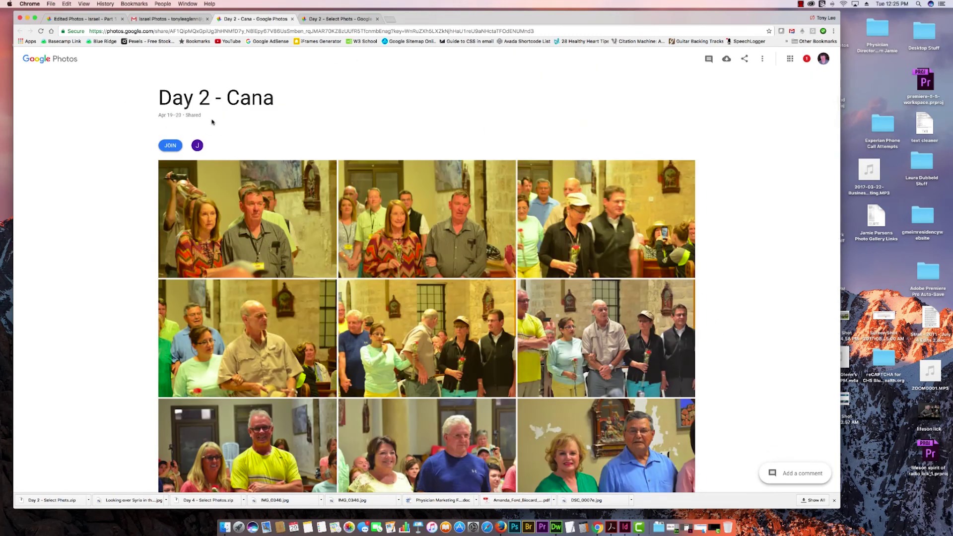
- Return to the Israel Photos email and open the Day 7 - Select Photos album link
left_click(174, 20)
scroll(207, 239, "up", 10)
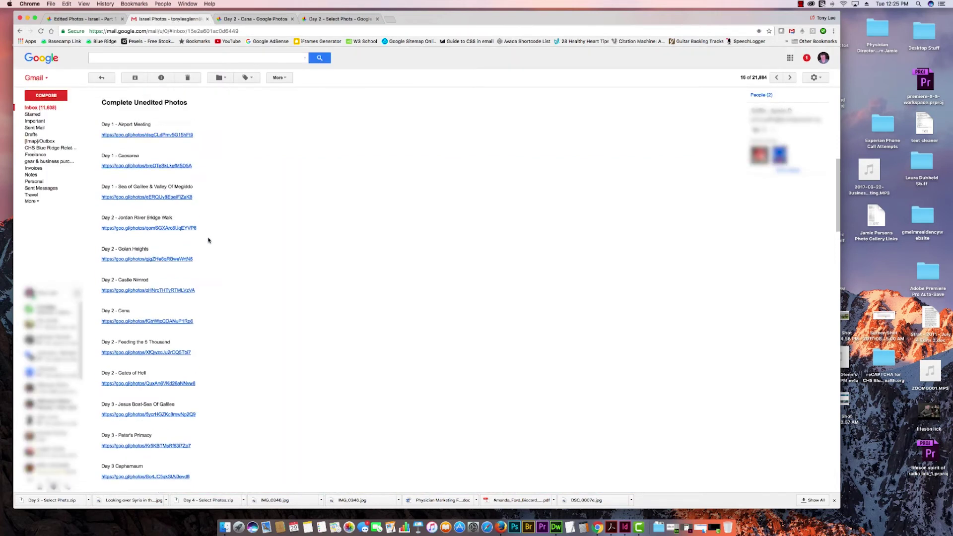
scroll(209, 239, "up", 4)
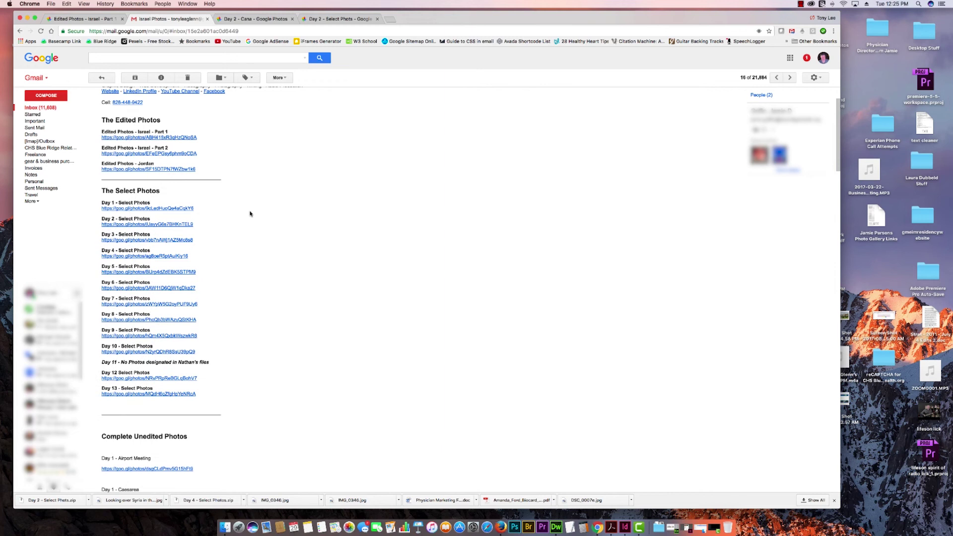
scroll(250, 213, "down", 1)
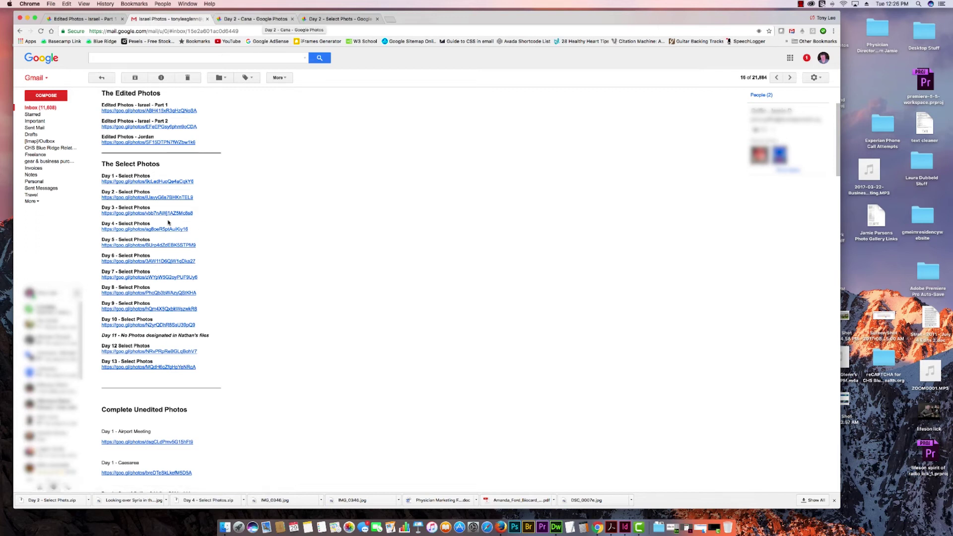
left_click(145, 277)
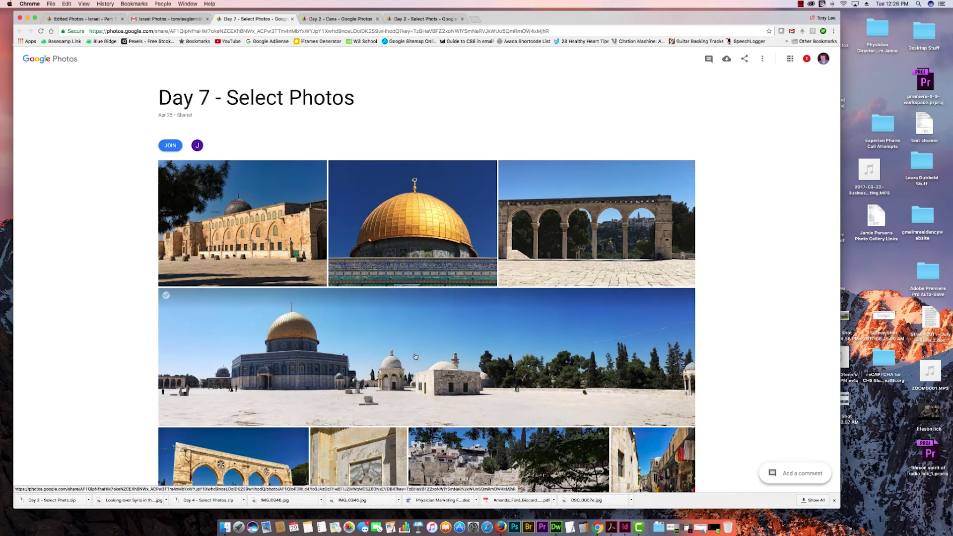
- View the Dome of the Rock panorama full screen and bring up its share options
scroll(415, 356, "down", 3)
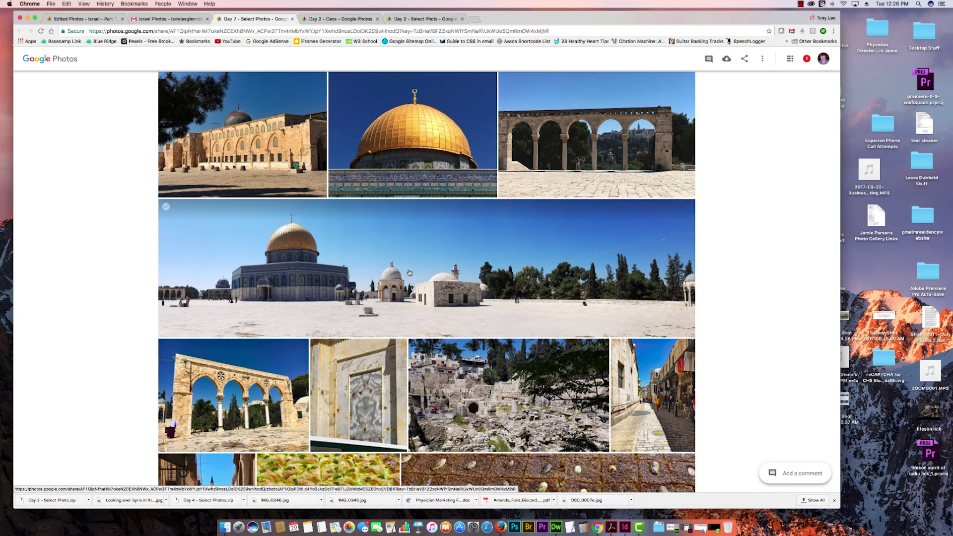
left_click(409, 273)
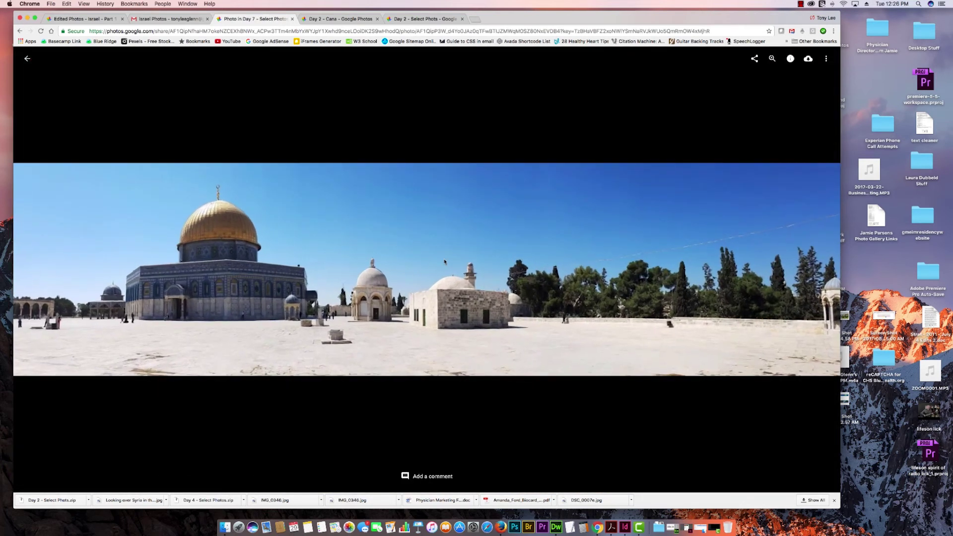
left_click(754, 59)
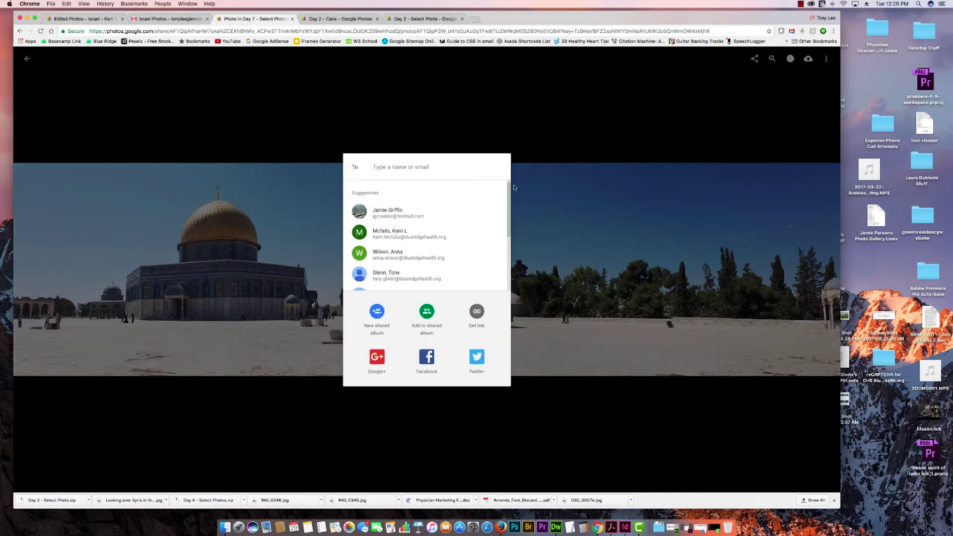
- Create and copy a share link for the Dome of the Rock panorama, then return to the Israel Photos email
scroll(435, 256, "down", 3)
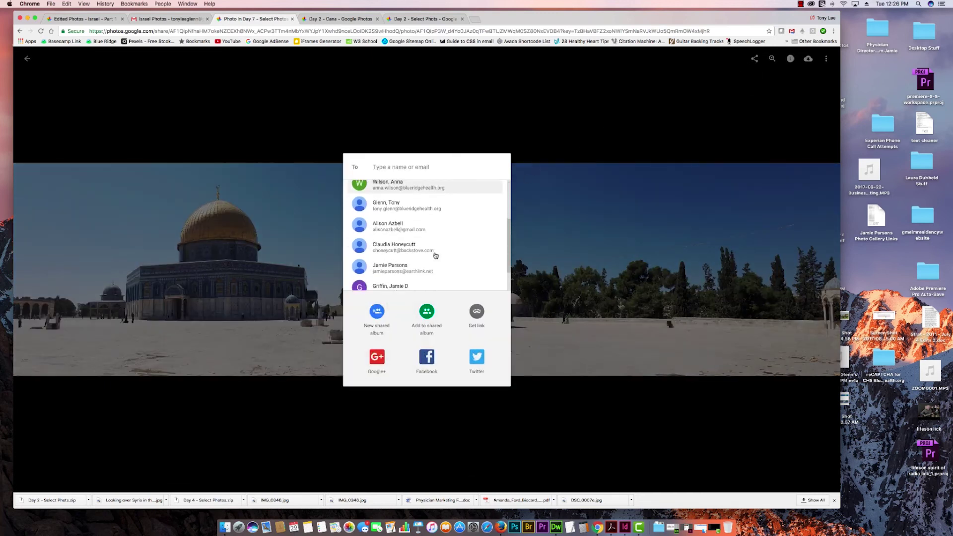
scroll(435, 256, "up", 3)
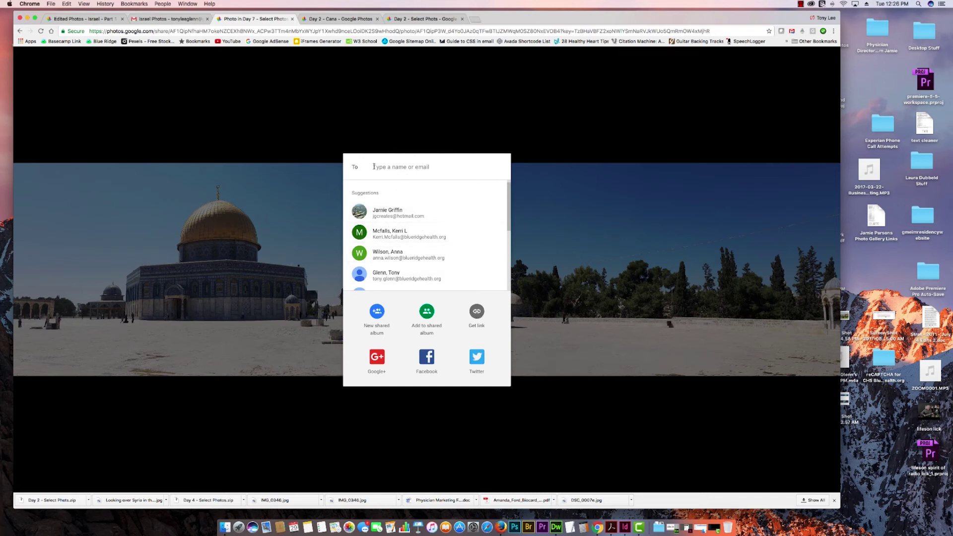
left_click(478, 315)
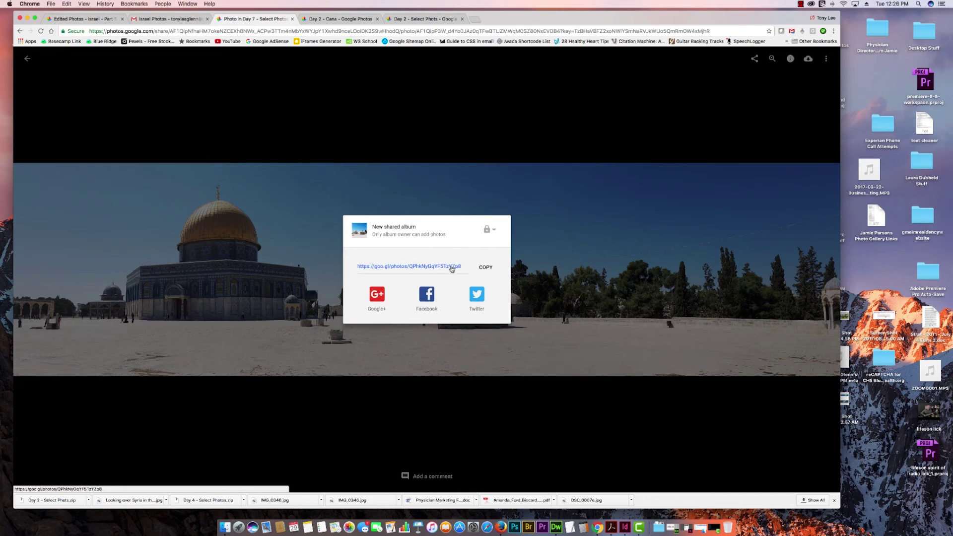
left_click(486, 268)
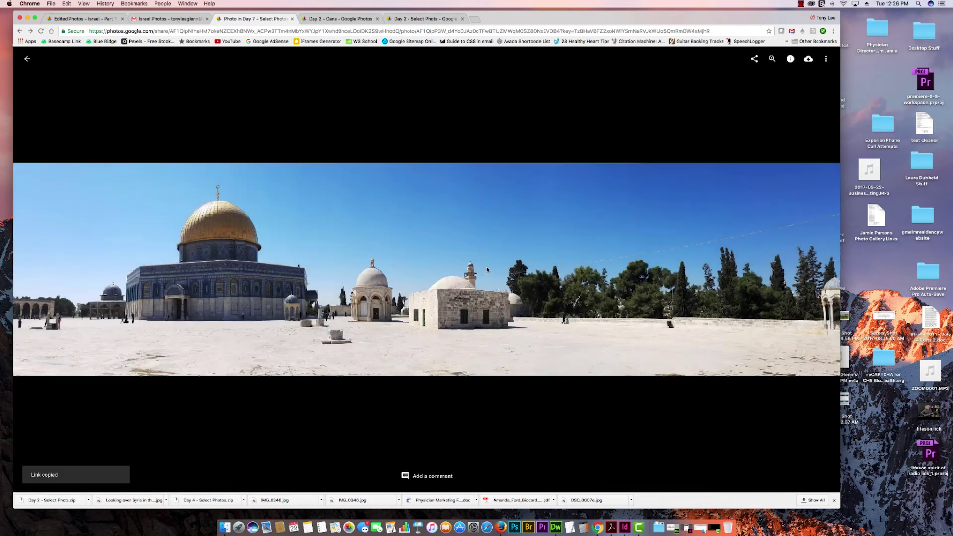
left_click(165, 19)
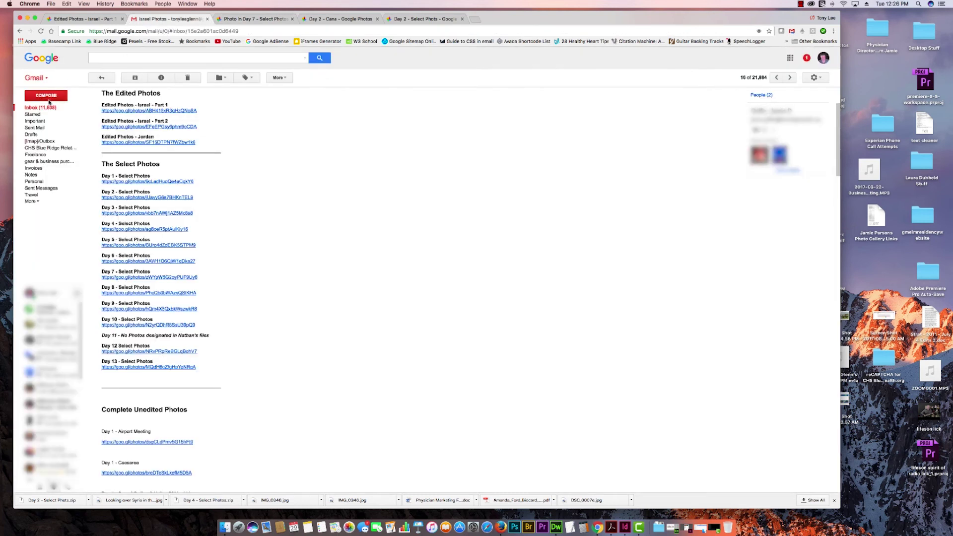
- Start a new email to the contact's Gmail address with subject 'beautiful photo'
left_click(47, 98)
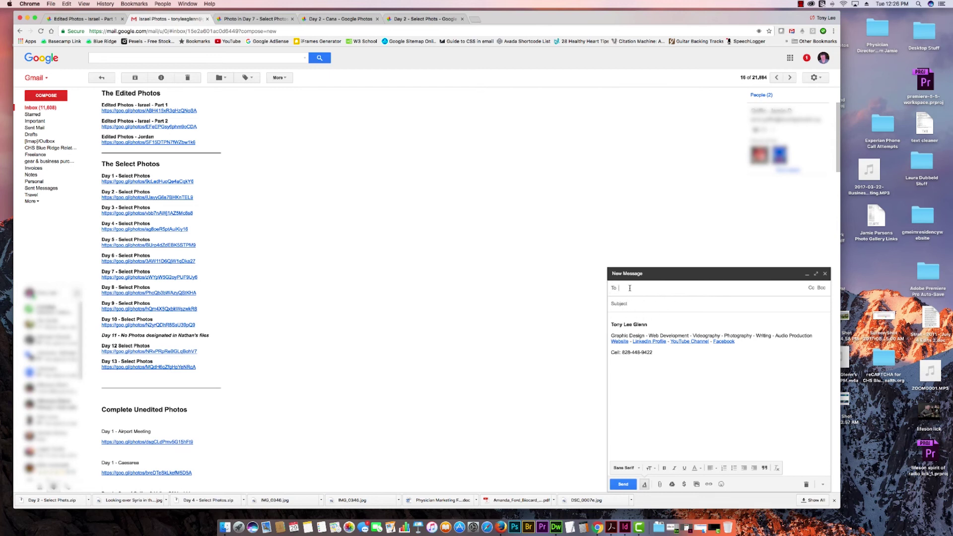
type("tony")
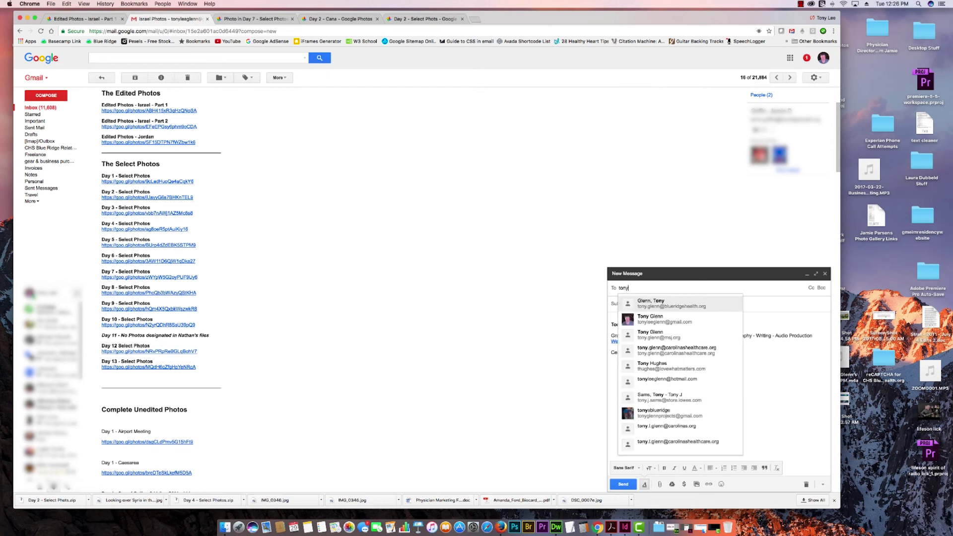
left_click(653, 319)
left_click(629, 303)
type("beautiful photo")
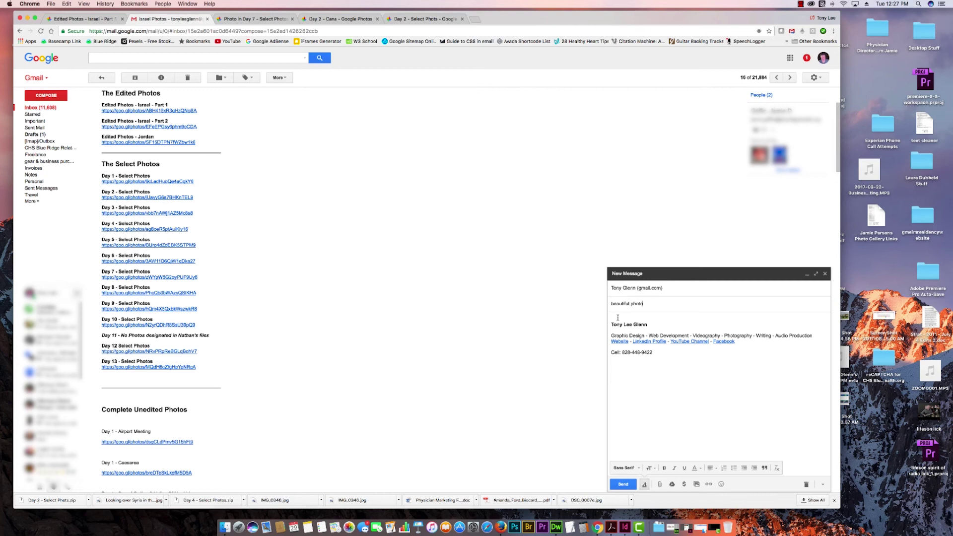
- Paste the panorama share link into the body, send the email, and return to the inbox
left_click(617, 317)
key("super+v")
key("Return")
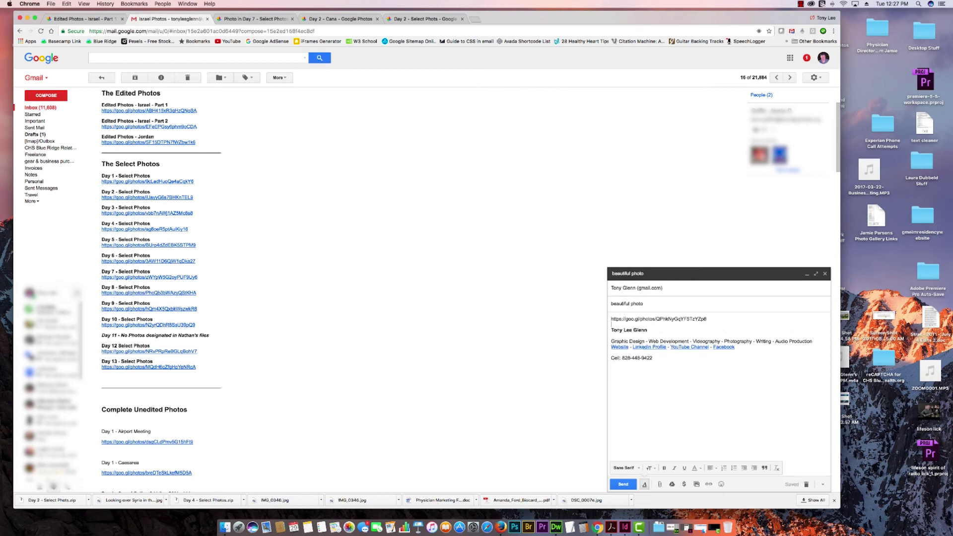
left_click(624, 484)
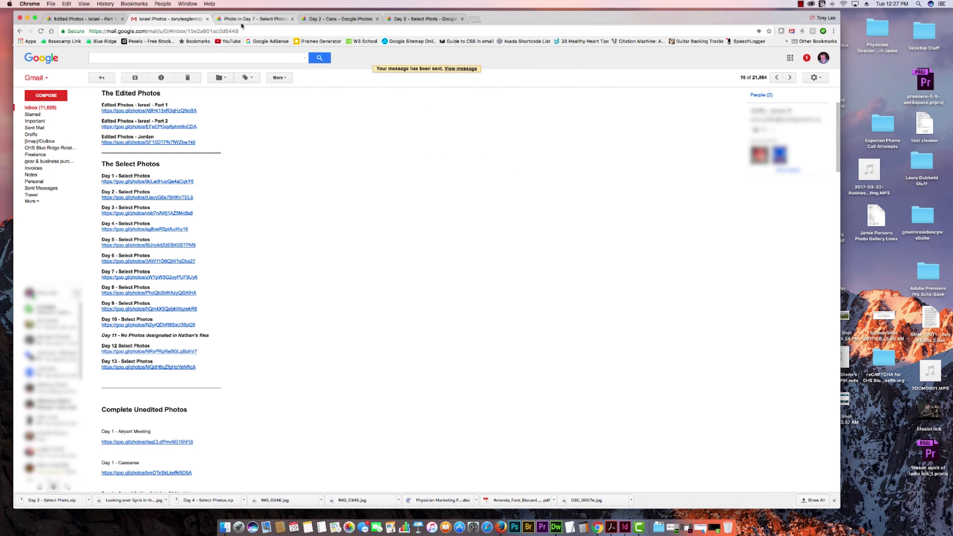
left_click(31, 108)
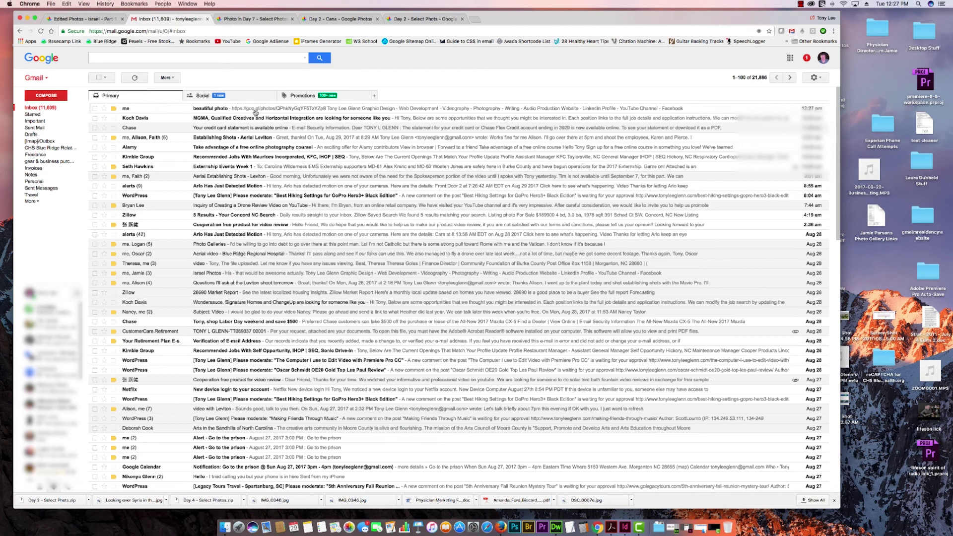
- Open the received 'beautiful photo' email and follow its link to the shared panorama album
left_click(255, 110)
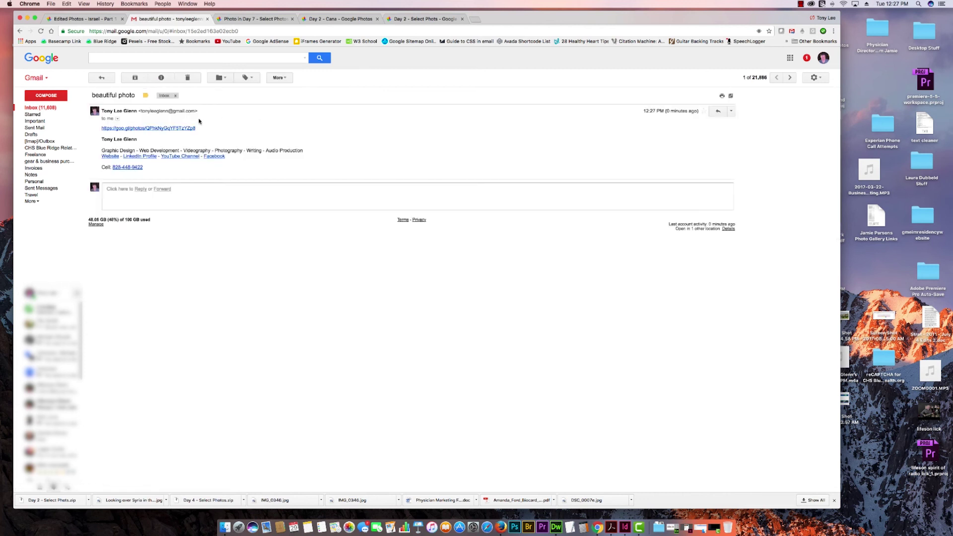
left_click(173, 129)
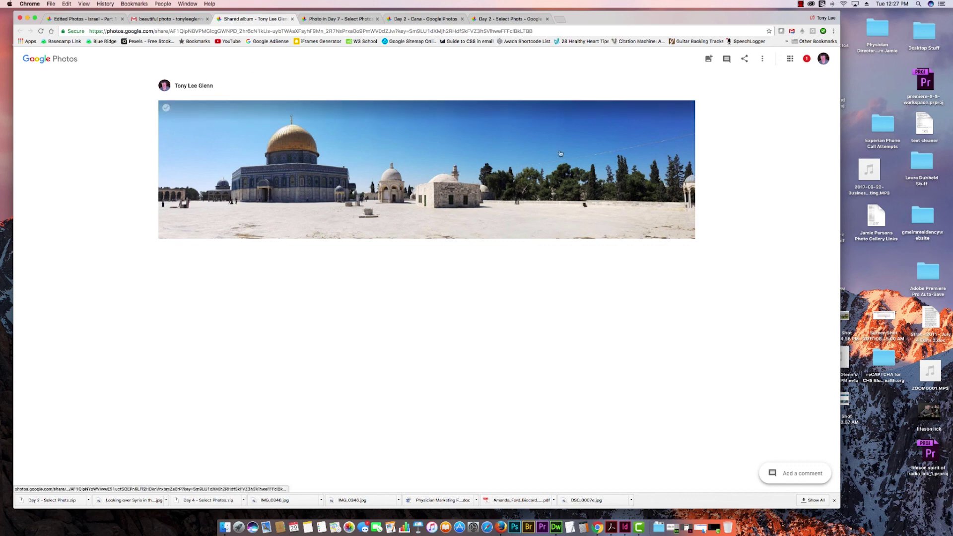
- Switch to the Edited Photos - Israel - Part 1 album tab and scroll through its photos and back to the top
left_click(85, 19)
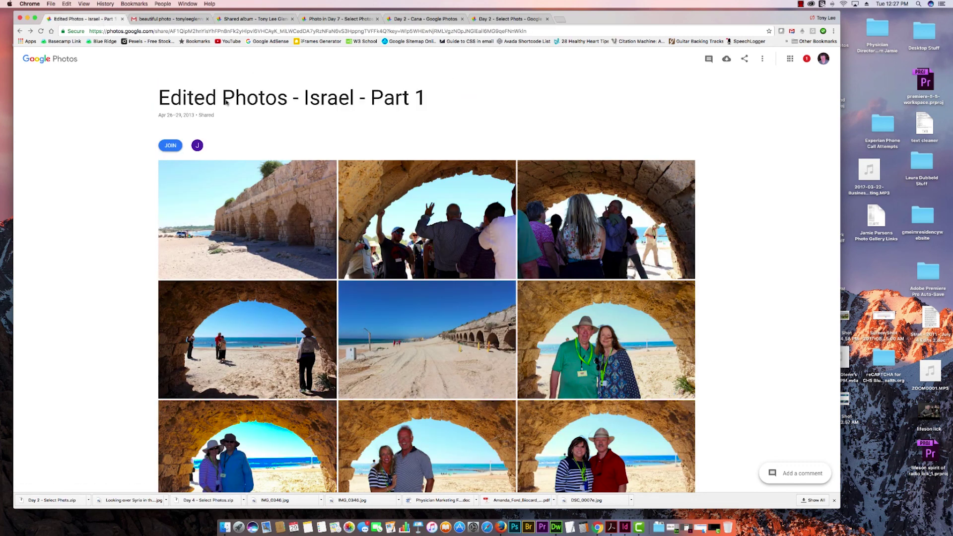
scroll(422, 283, "down", 10)
scroll(421, 285, "down", 10)
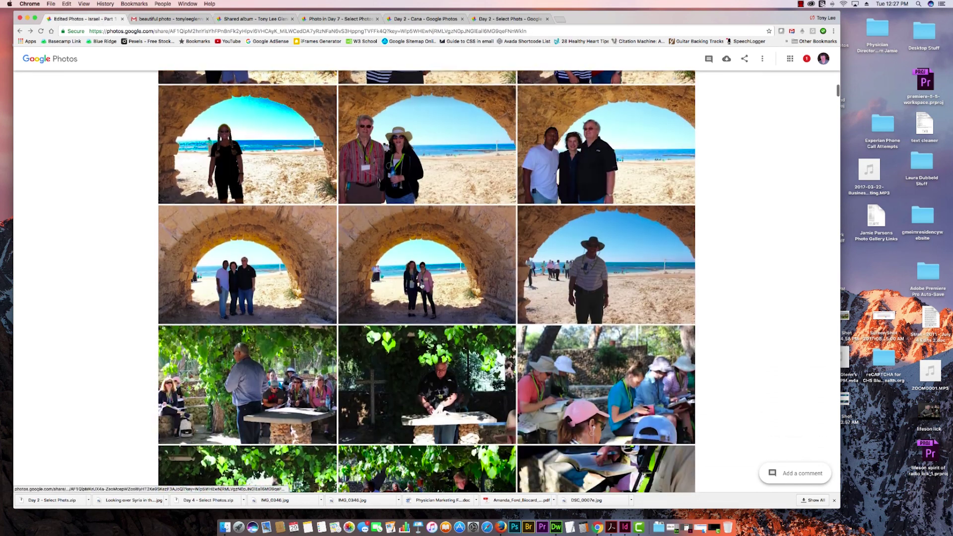
scroll(410, 283, "down", 10)
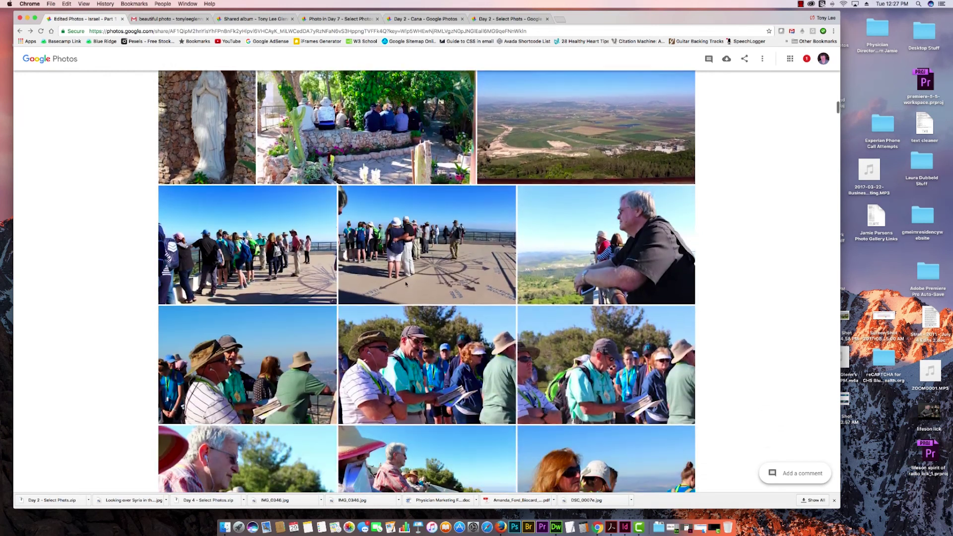
scroll(403, 283, "down", 10)
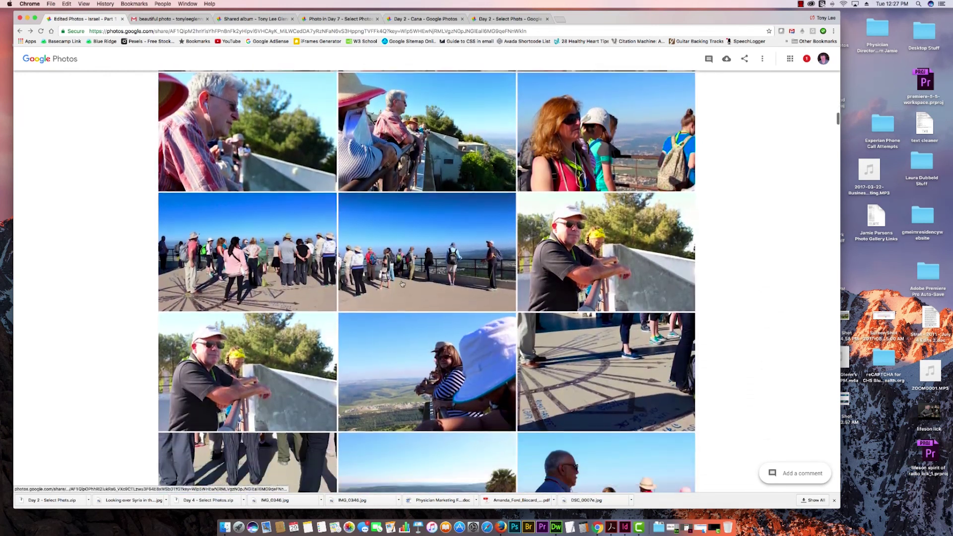
scroll(400, 283, "down", 4)
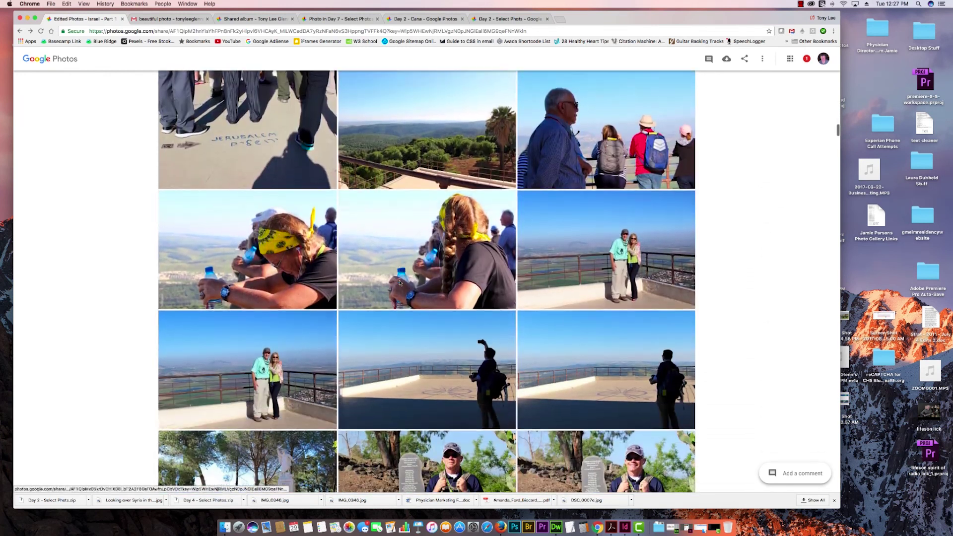
scroll(399, 283, "up", 12)
scroll(400, 283, "up", 6)
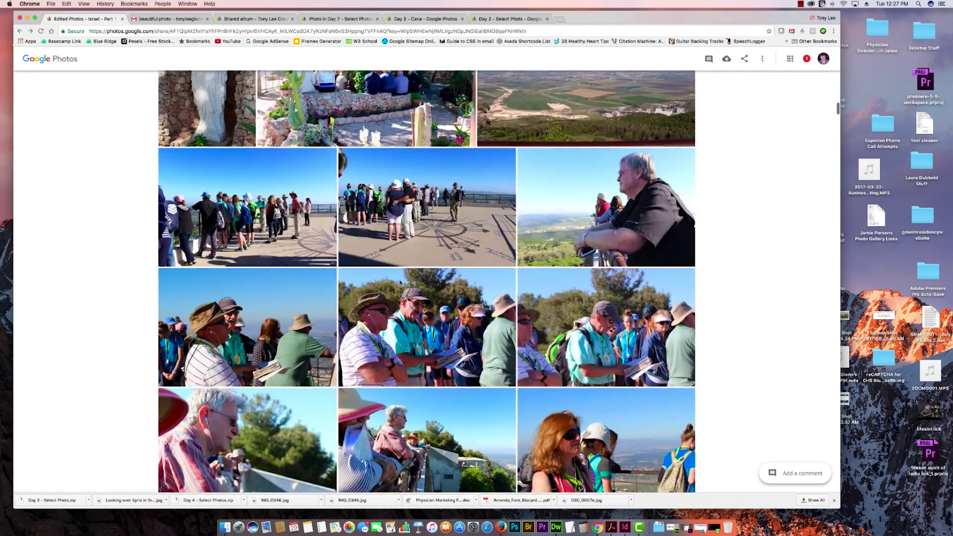
scroll(400, 282, "up", 10)
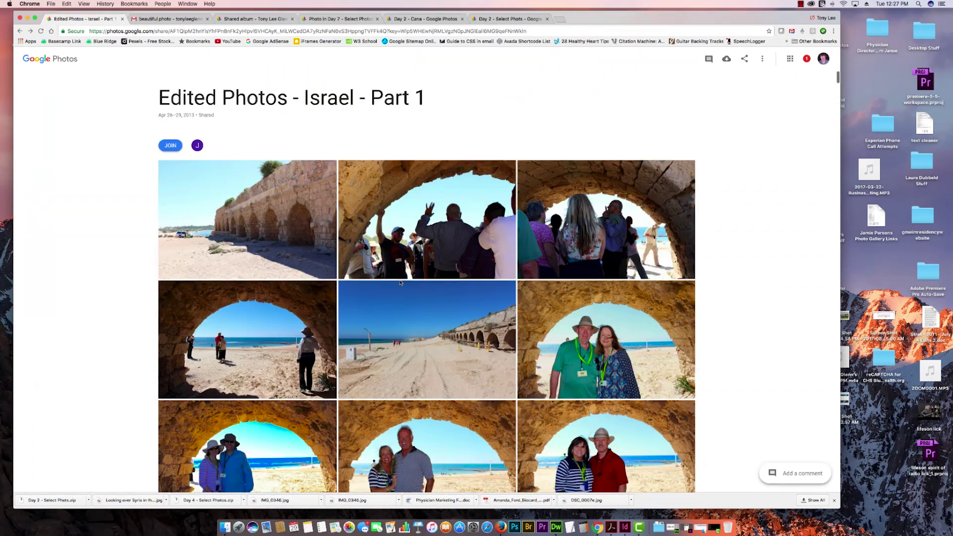